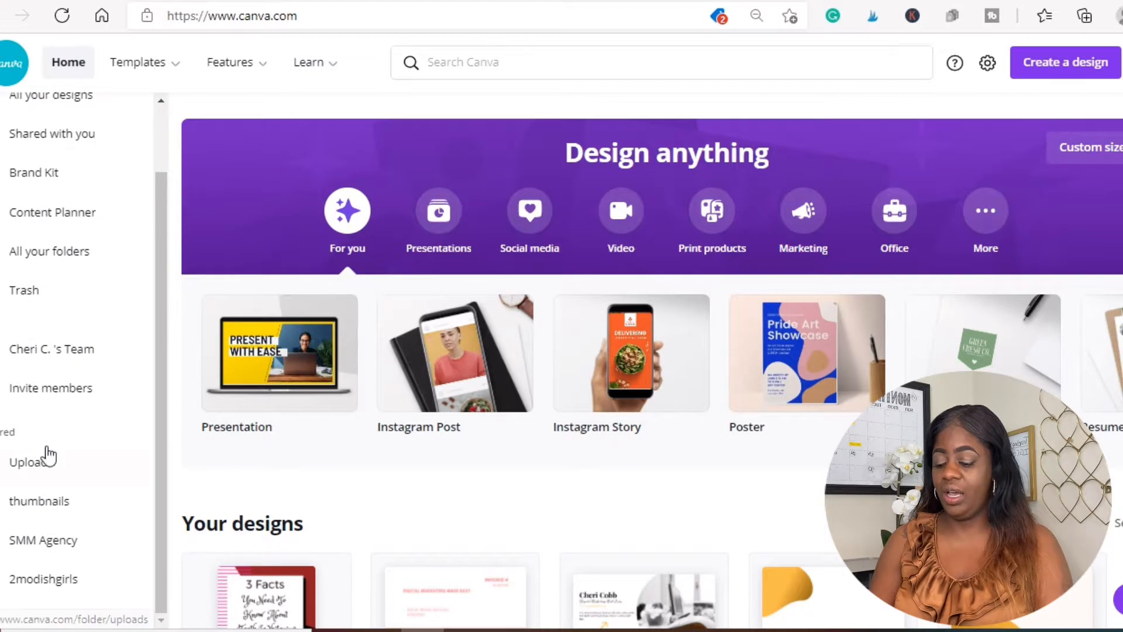
- Look through the list of design types and their preset sizes offered for creating a new design
scroll(80, 448, up, 2)
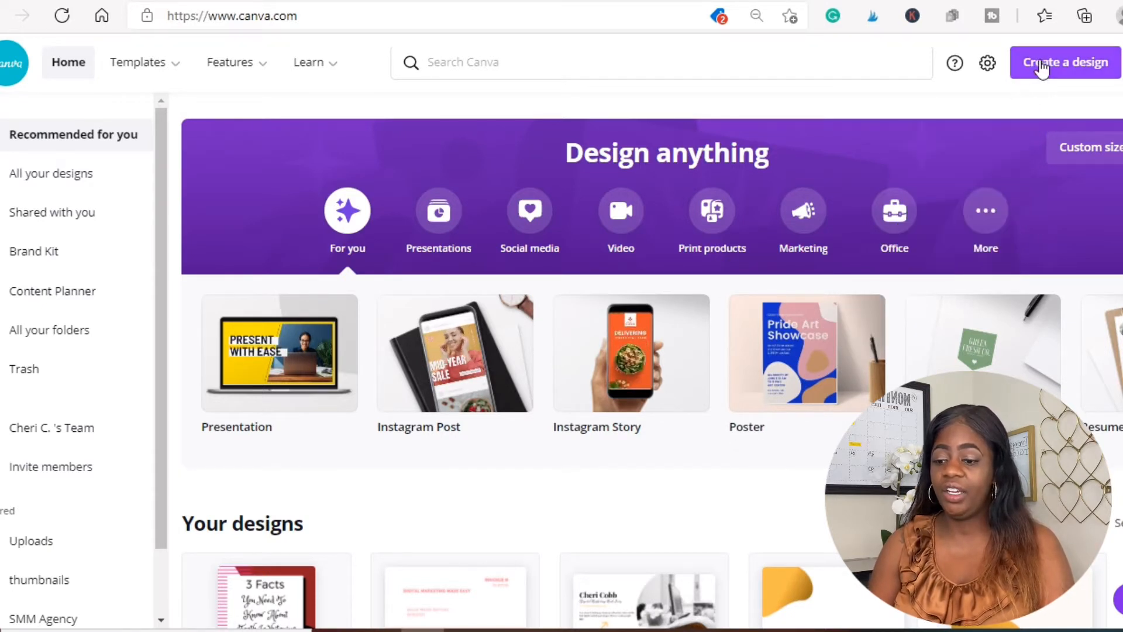
click(1042, 69)
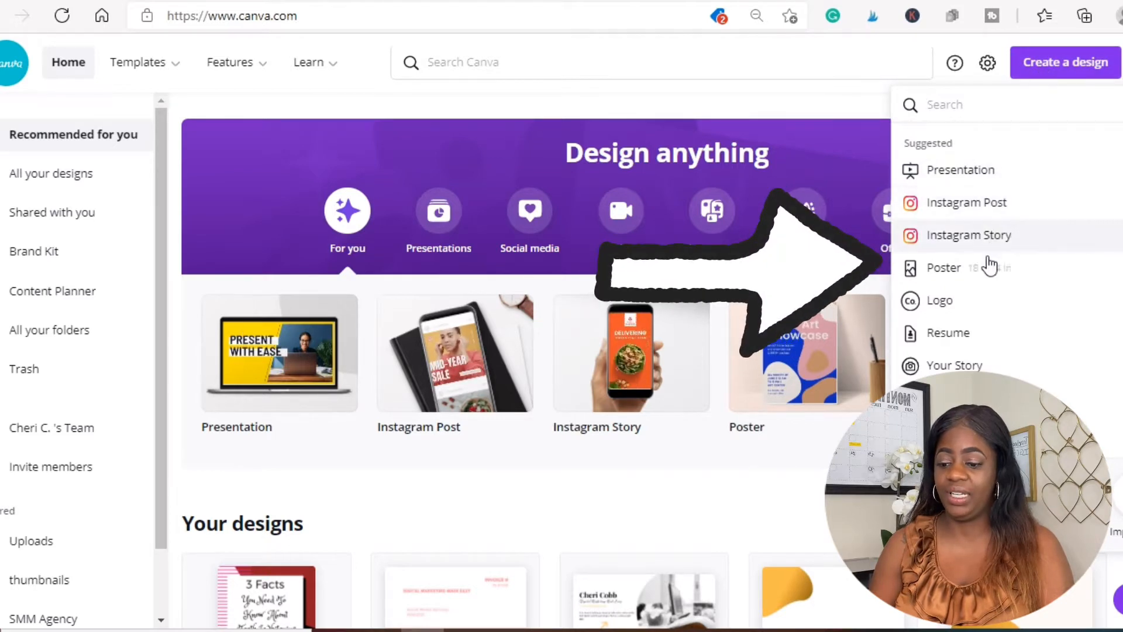
scroll(988, 286, down, 5)
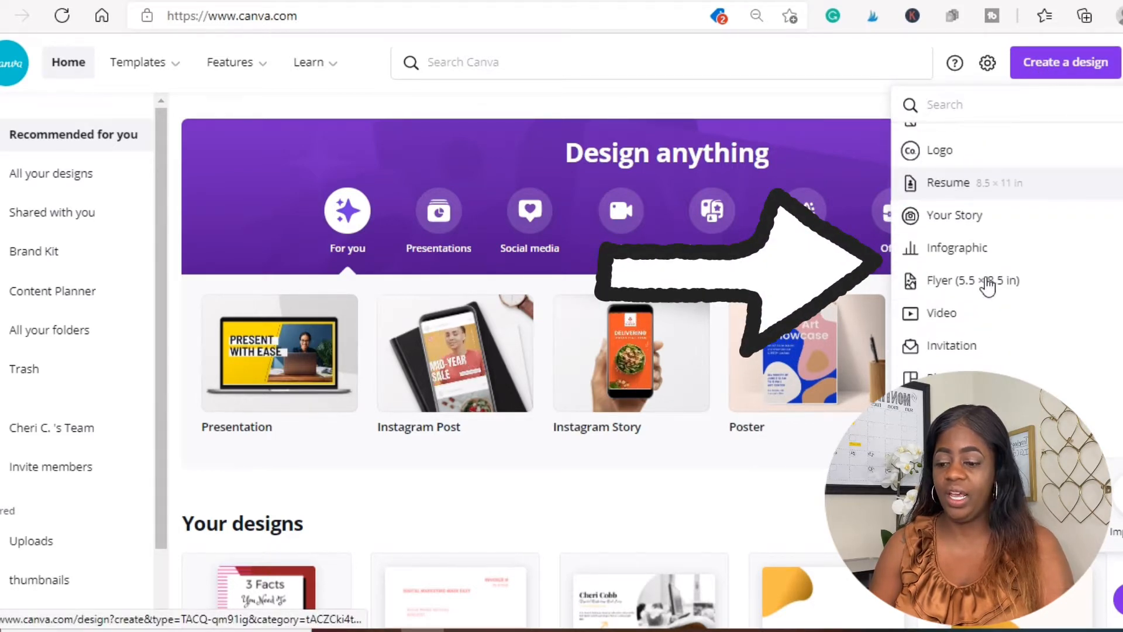
scroll(988, 285, down, 5)
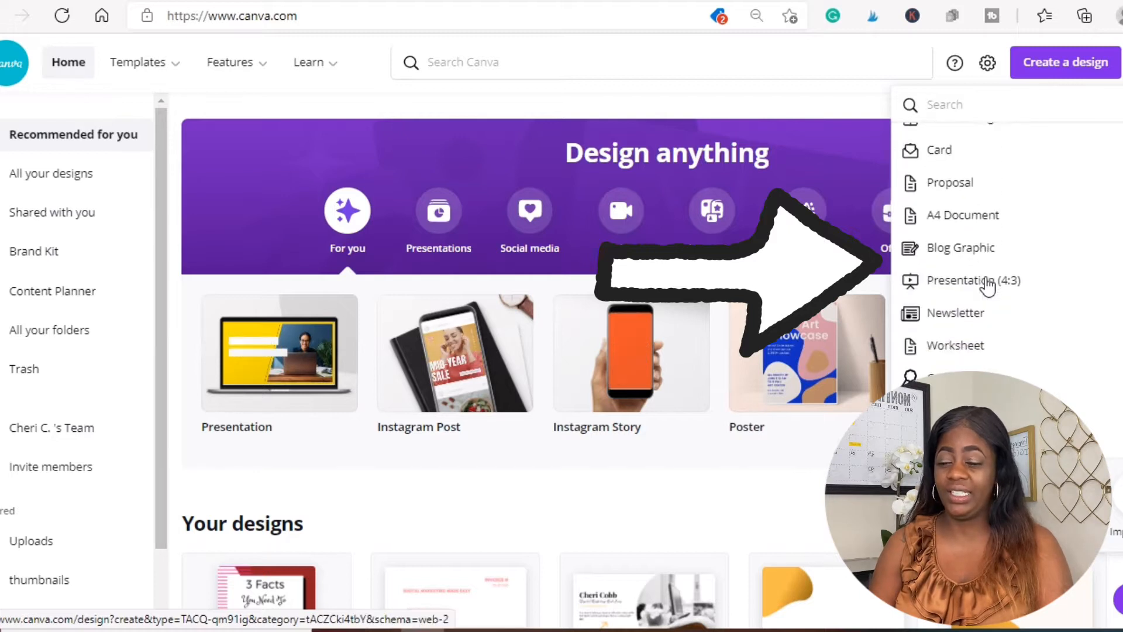
scroll(991, 286, up, 4)
scroll(992, 286, up, 5)
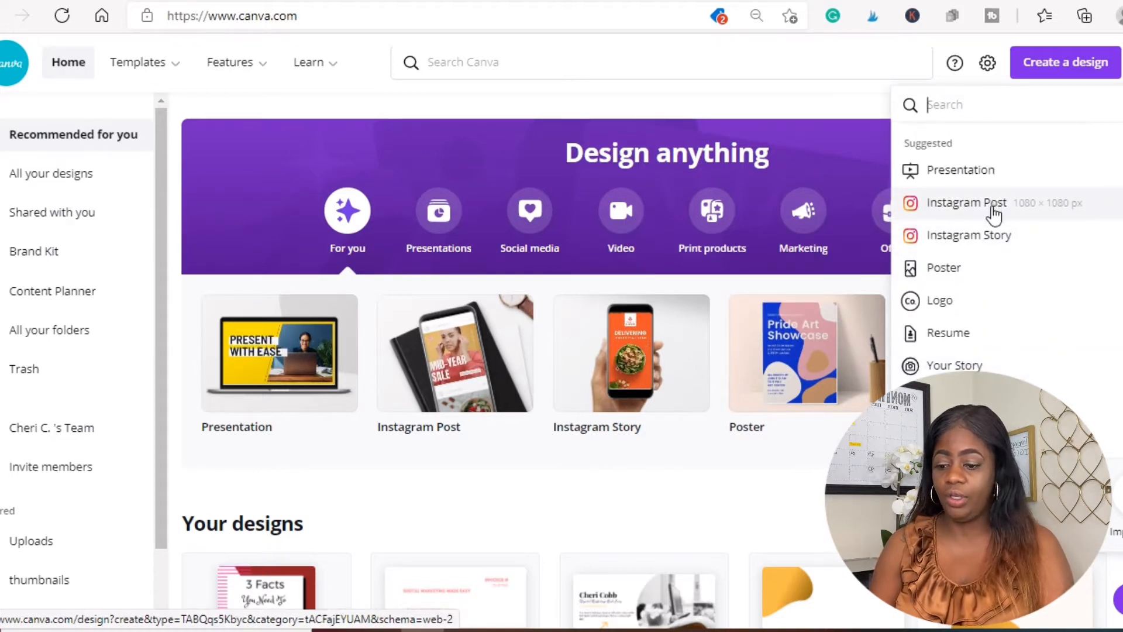
scroll(971, 245, down, 1)
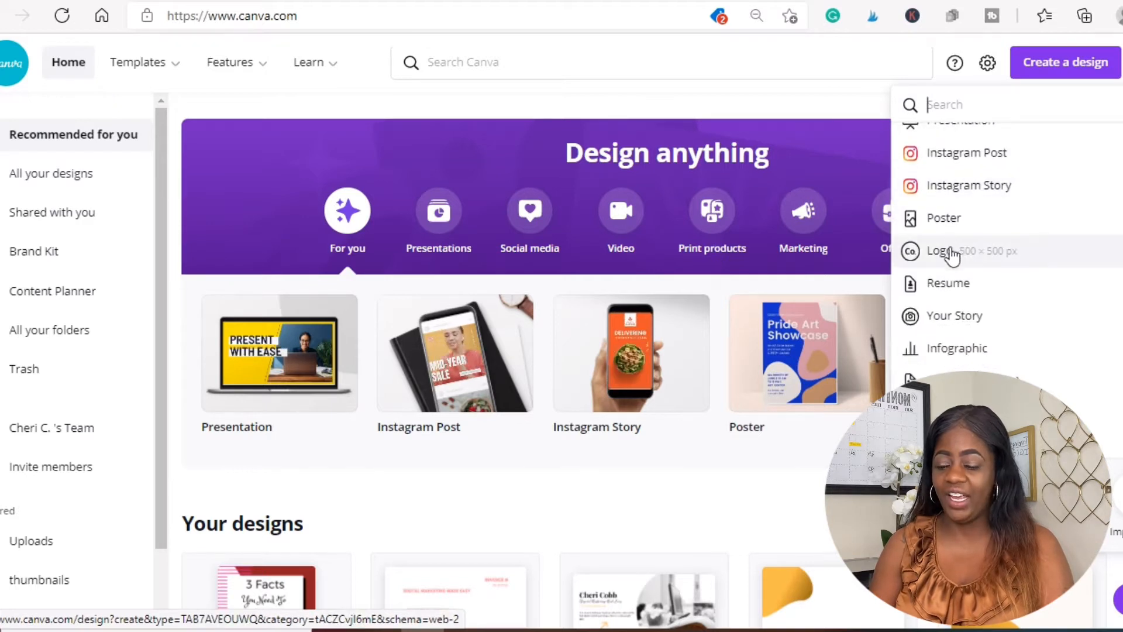
scroll(951, 290, down, 1)
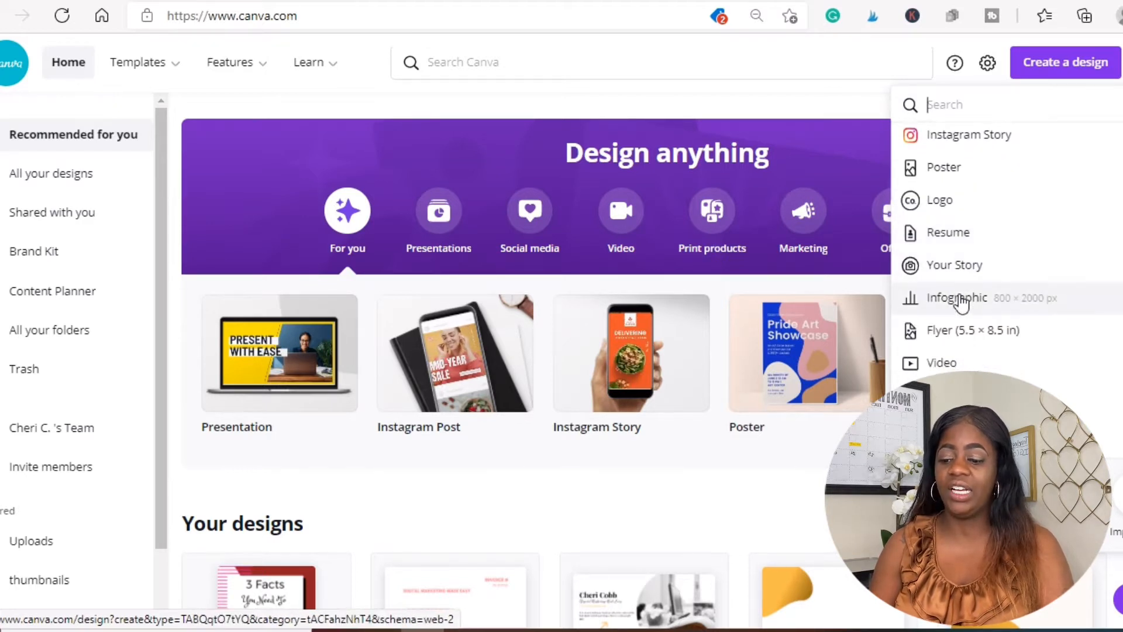
scroll(960, 301, down, 1)
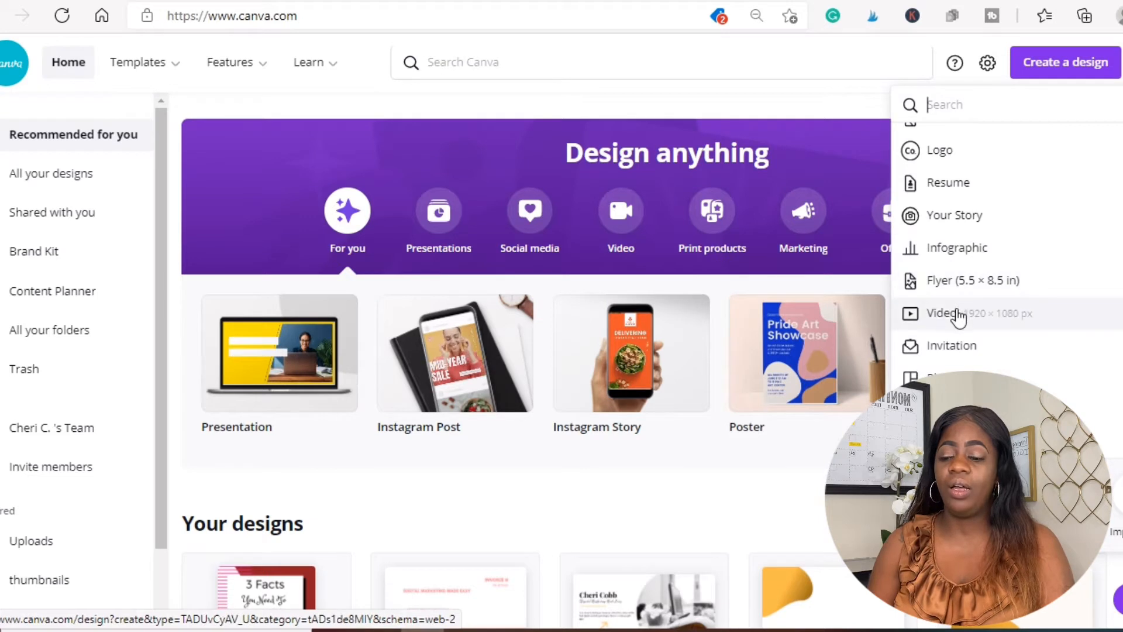
scroll(959, 319, down, 1)
scroll(961, 328, down, 1)
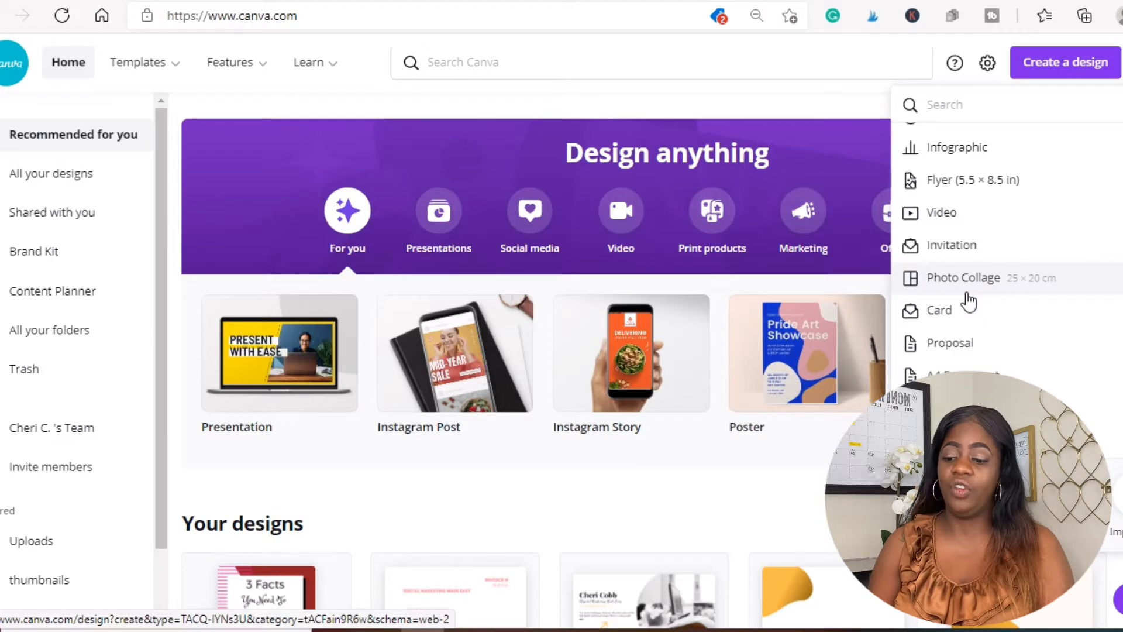
scroll(974, 285, down, 10)
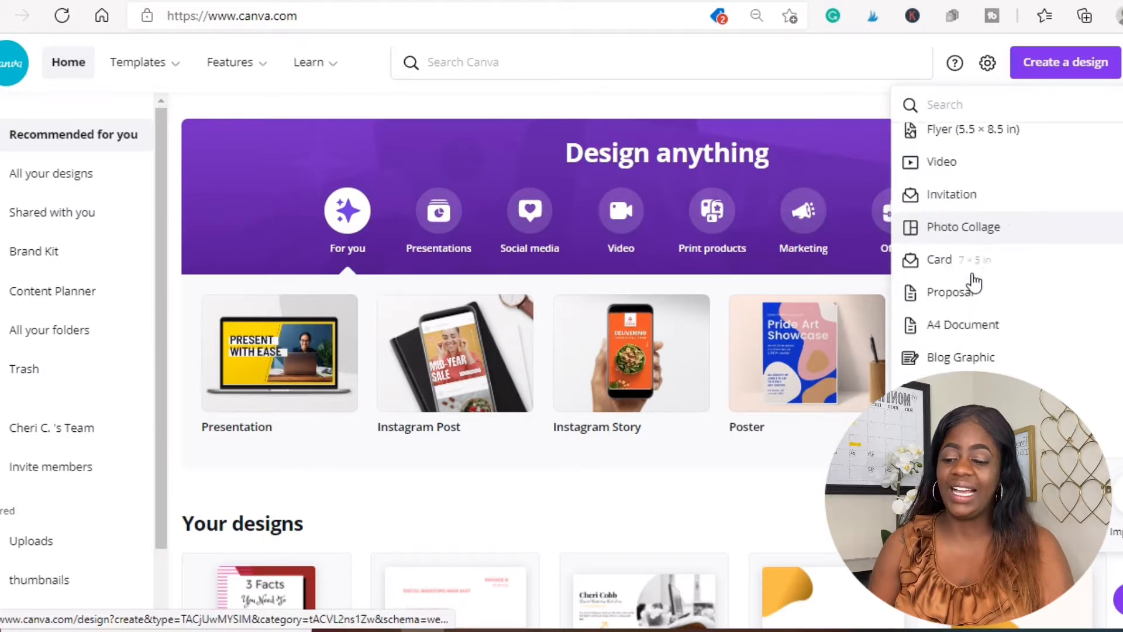
scroll(974, 283, down, 12)
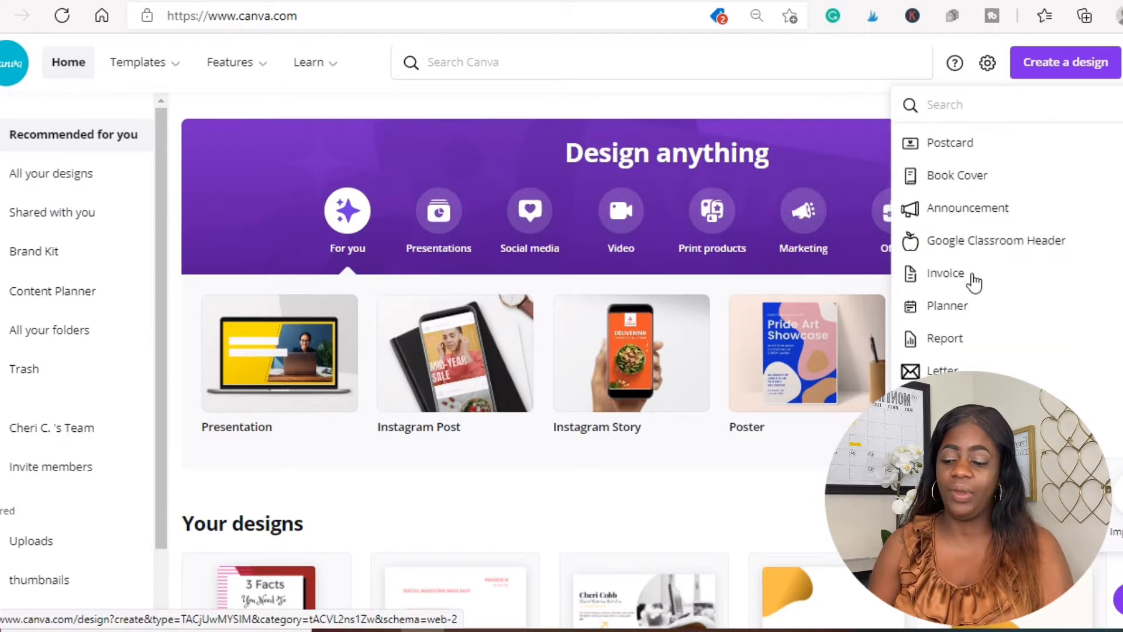
scroll(973, 284, down, 12)
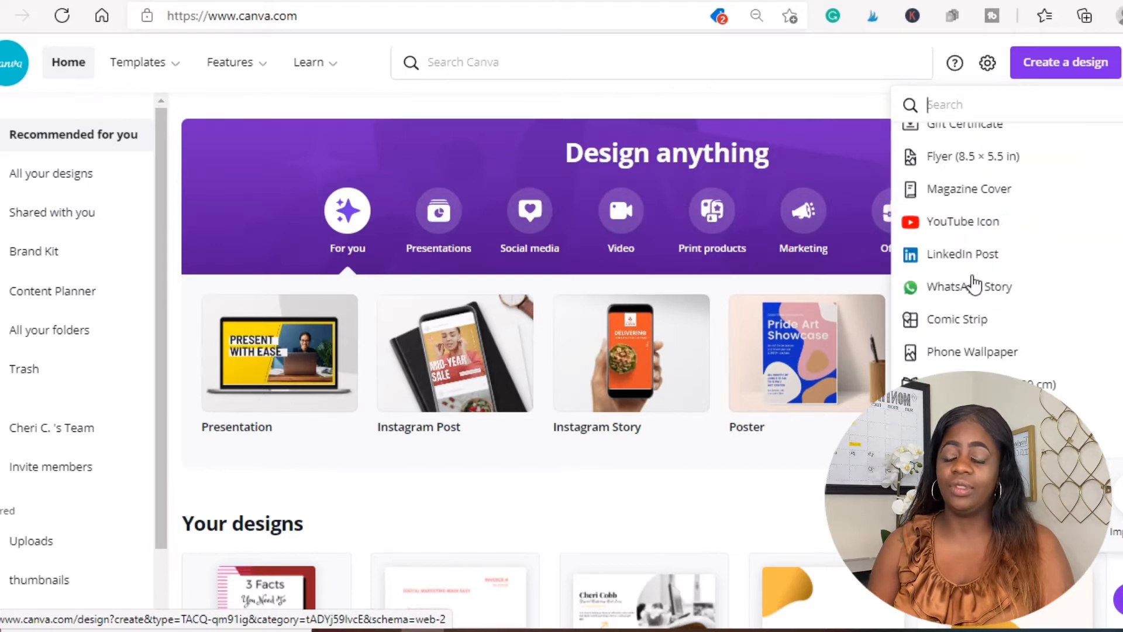
scroll(974, 285, down, 5)
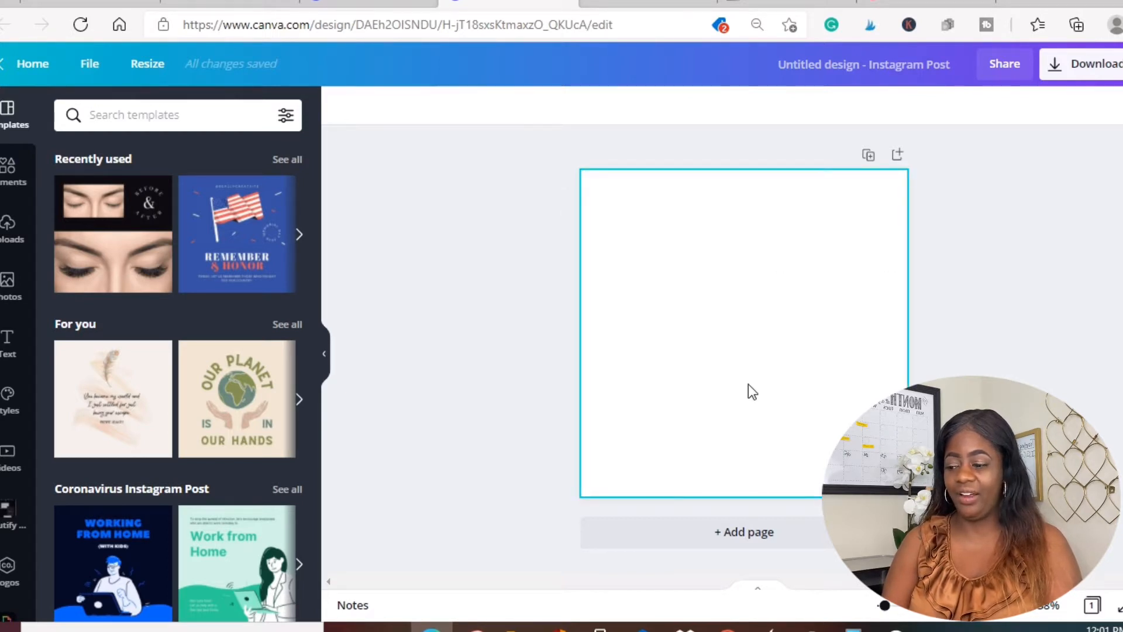
- Apply the Remember & Honor flag template to the Instagram post and place the animated burst graphic from a "sparkle" elements search over it
click(232, 249)
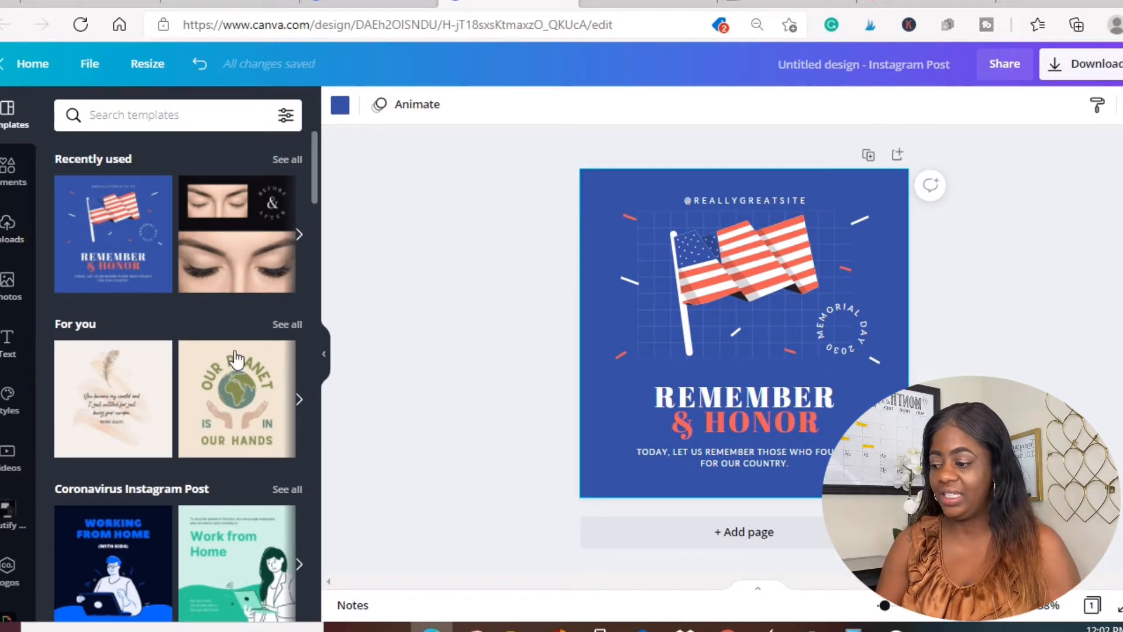
click(5, 190)
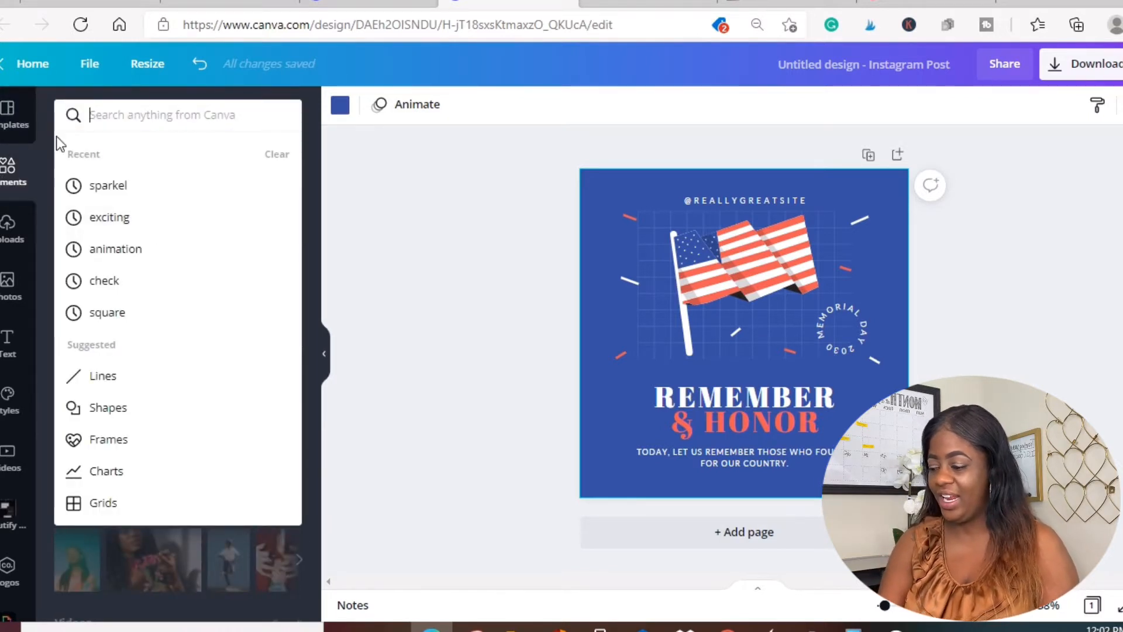
text(spark)
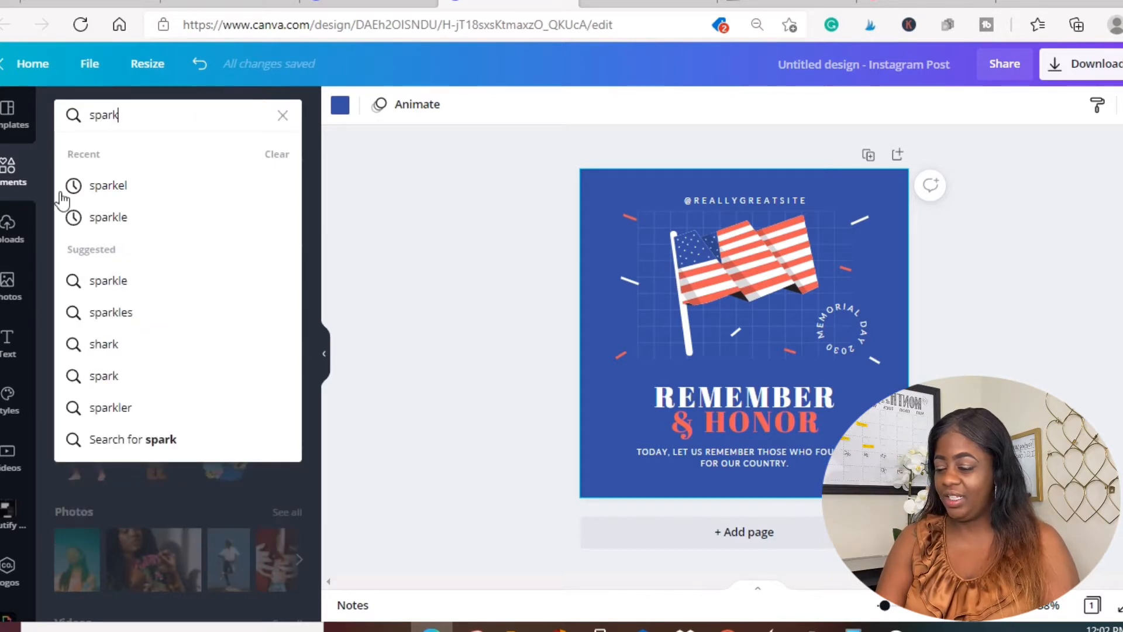
click(122, 220)
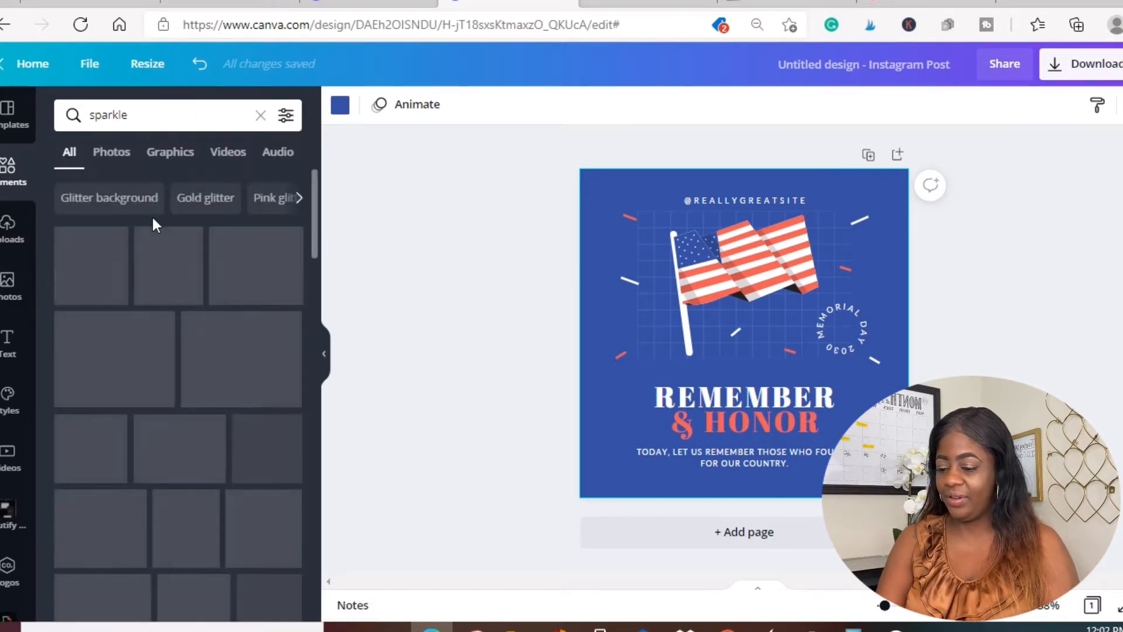
scroll(145, 416, down, 1)
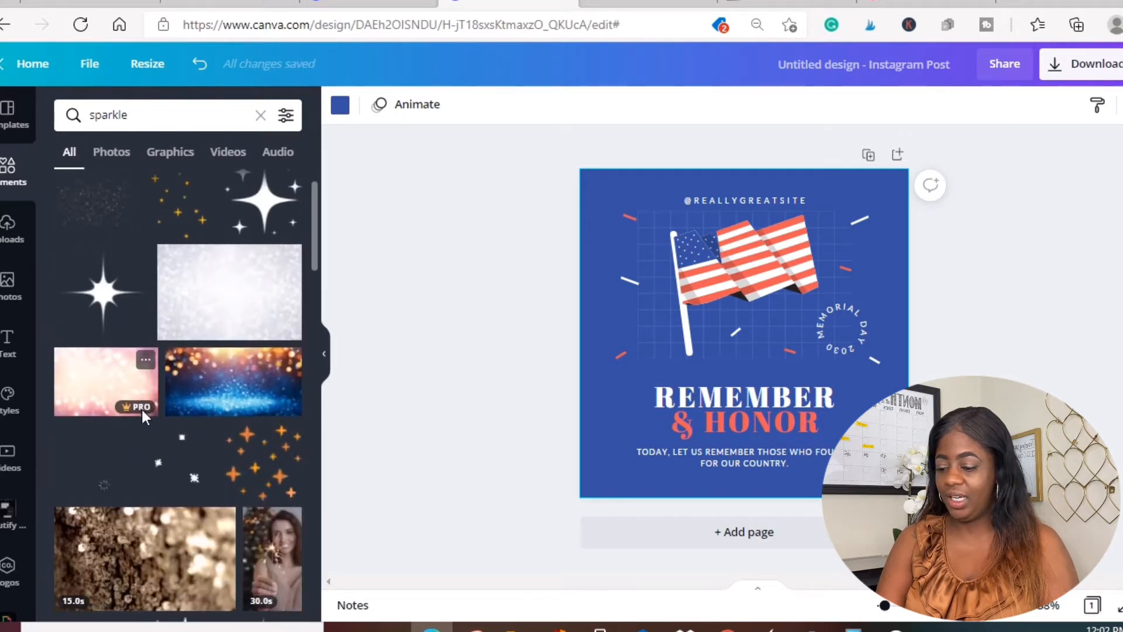
click(83, 477)
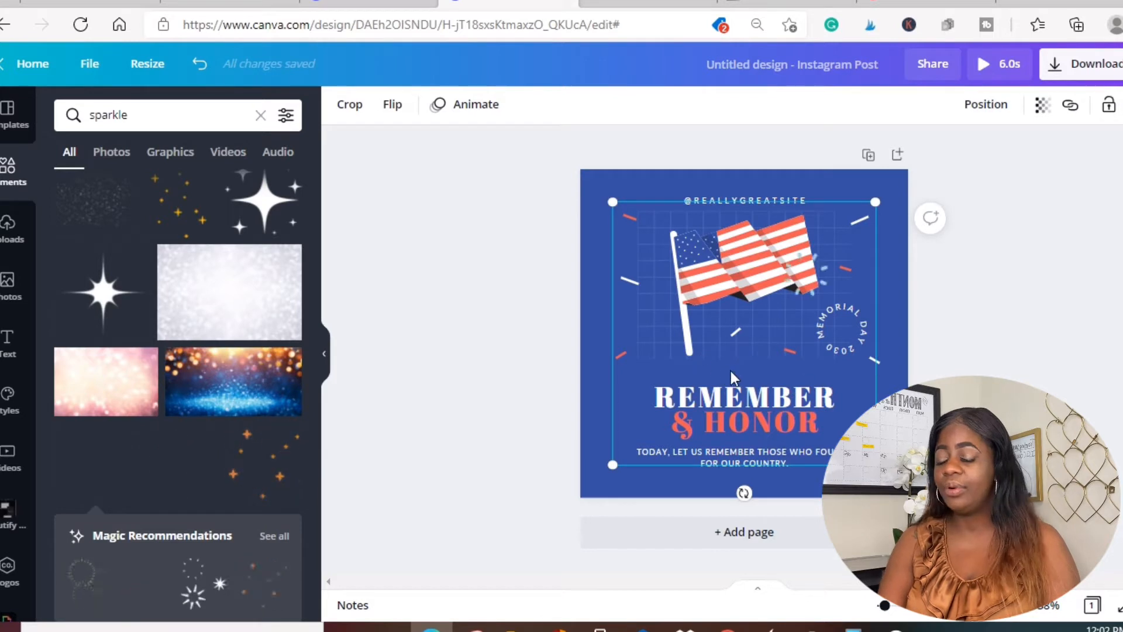
mouse_move(731, 371)
mouse_down()
mouse_move(692, 366)
mouse_move(721, 369)
mouse_up()
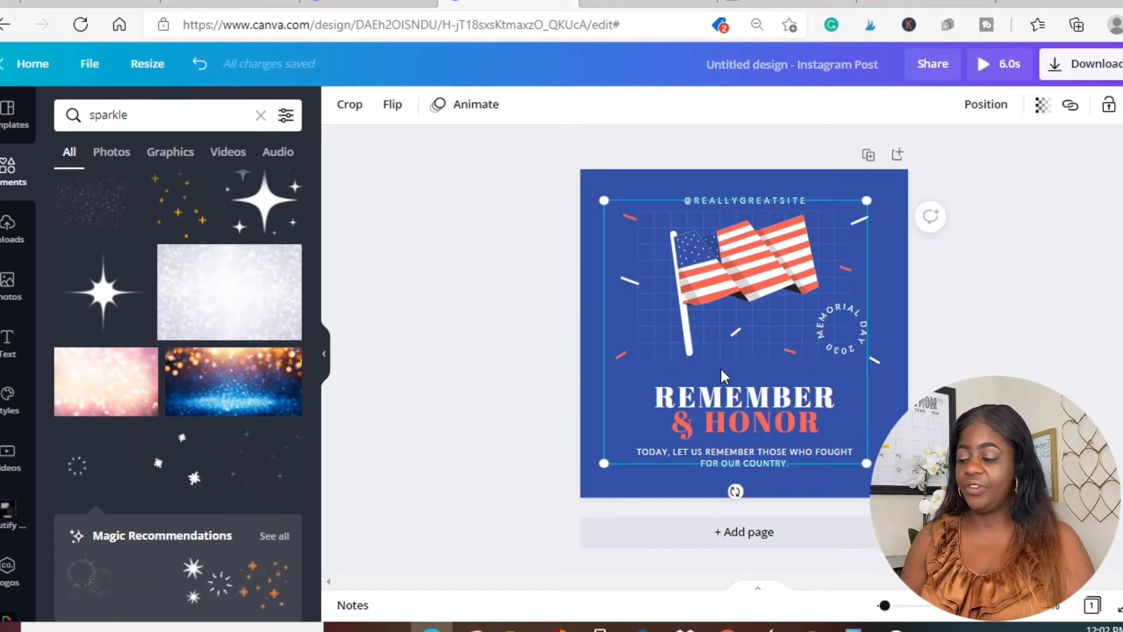
- Examine the remaining sparkle elements and the animated GIFs available from GIPHY
scroll(172, 401, down, 1)
scroll(172, 400, down, 5)
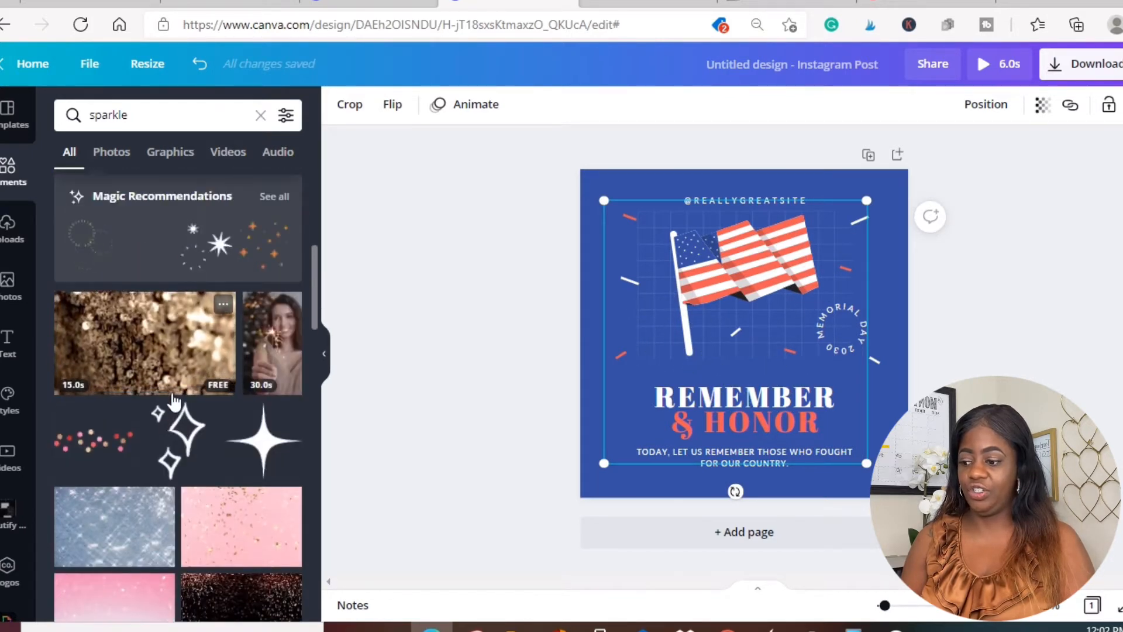
scroll(174, 401, down, 8)
scroll(174, 401, down, 10)
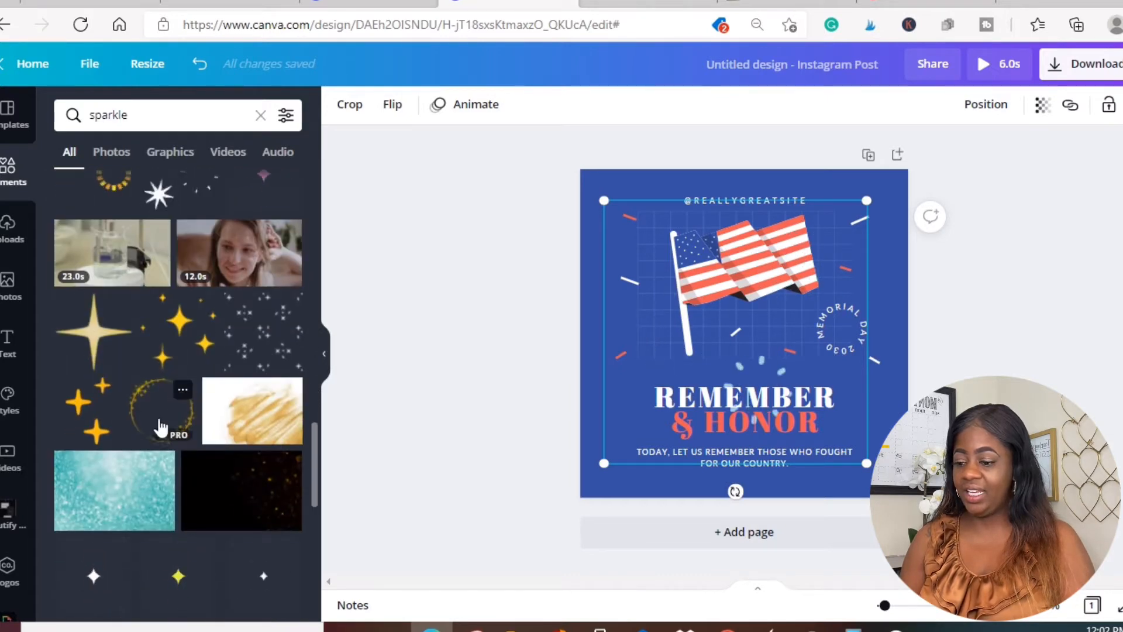
scroll(8, 544, down, 1)
click(9, 558)
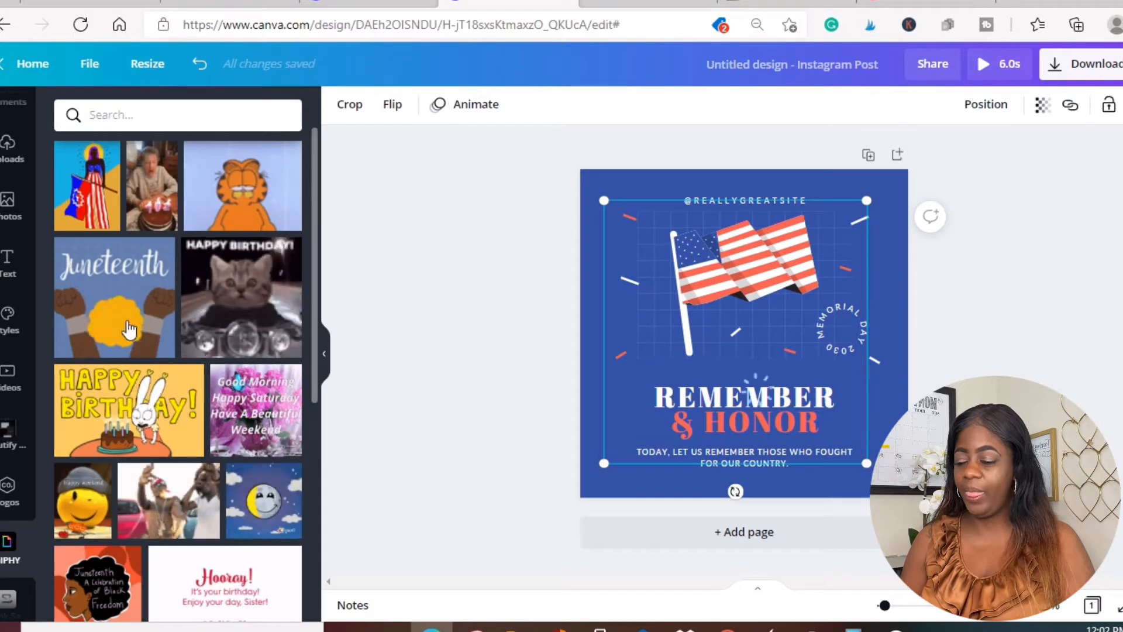
scroll(132, 468, down, 1)
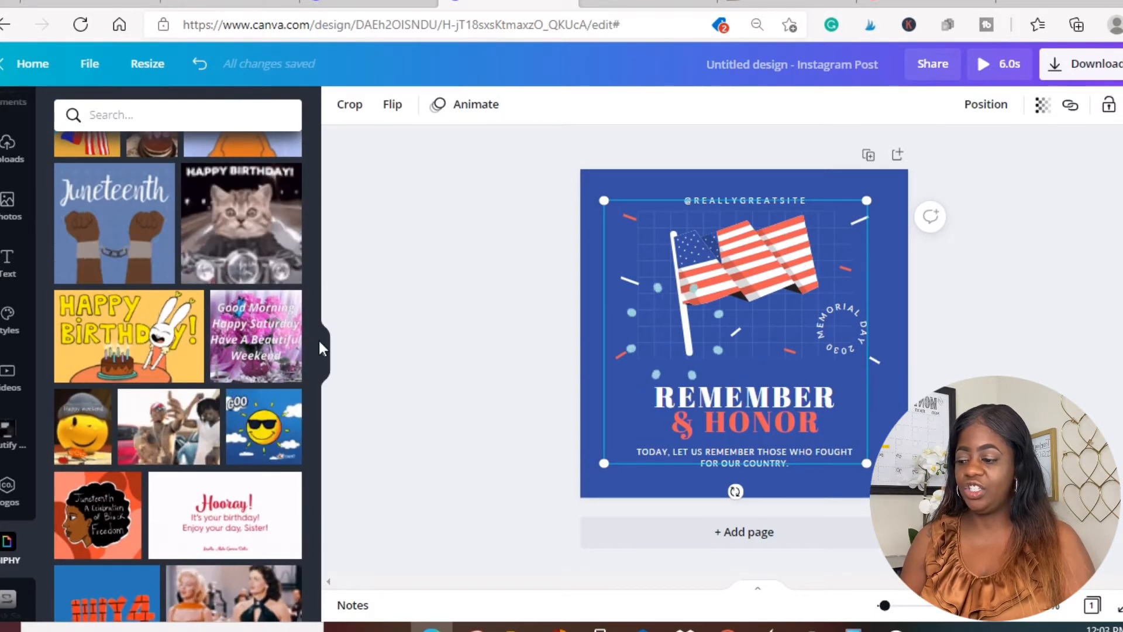
scroll(214, 266, up, 1)
scroll(223, 310, down, 10)
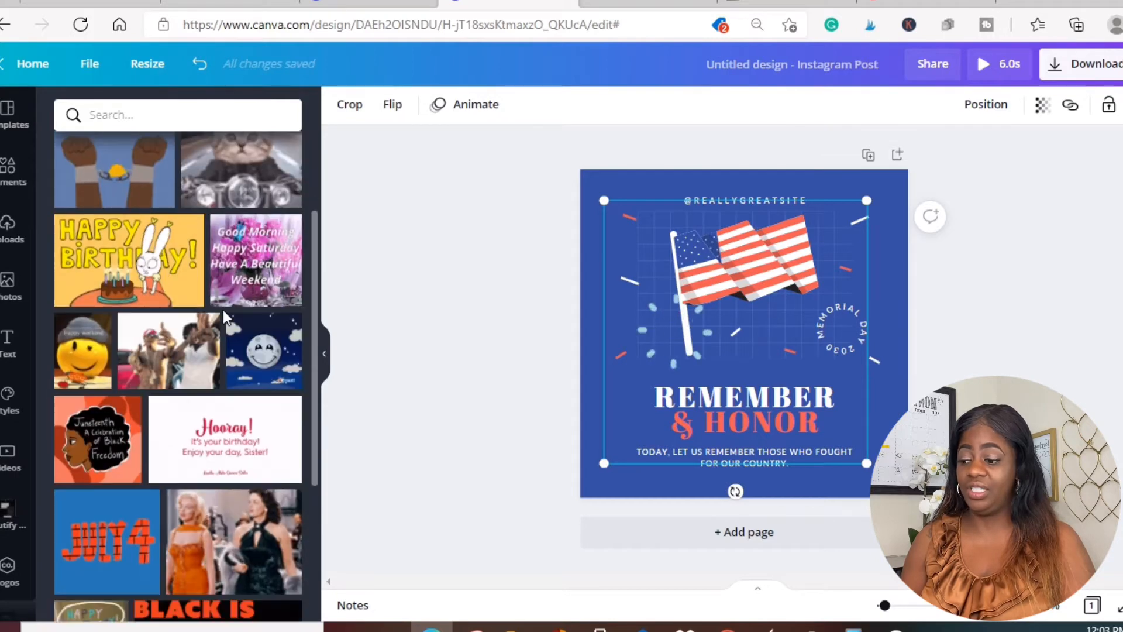
scroll(227, 320, down, 10)
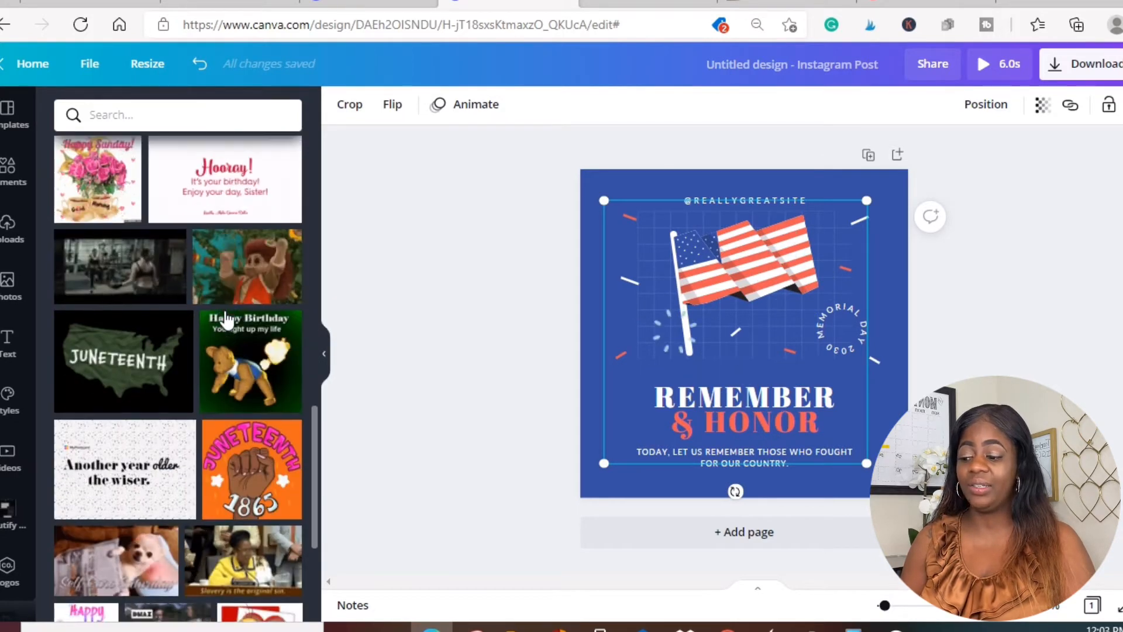
scroll(227, 319, down, 3)
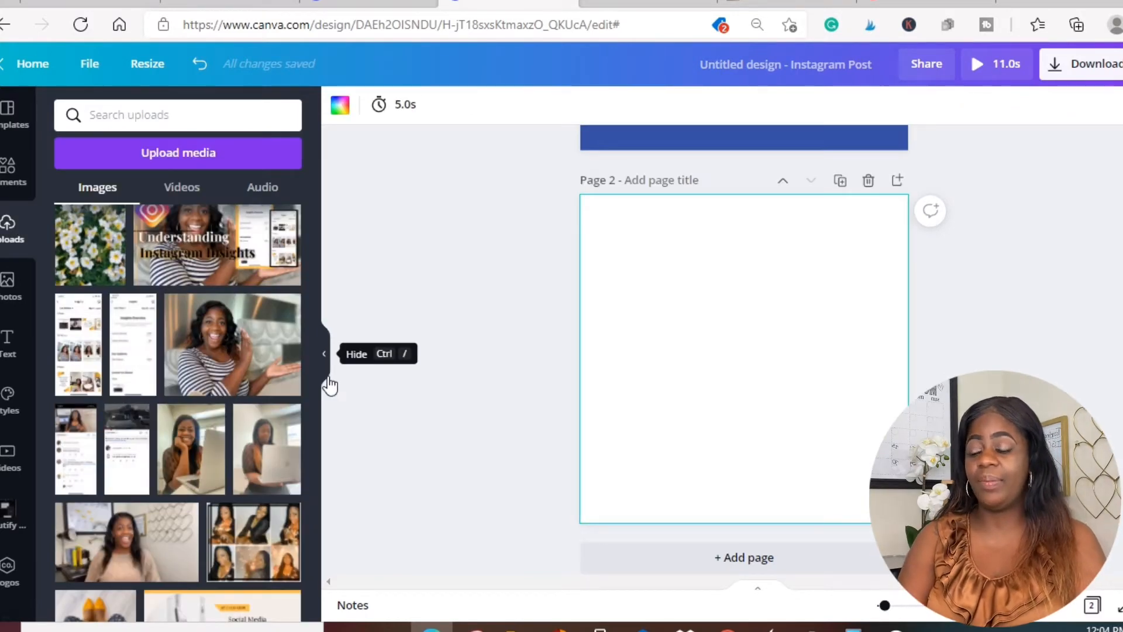
- Place the uploaded photo of the woman in the striped top on page 2 and remove its background with Background Remover
click(217, 344)
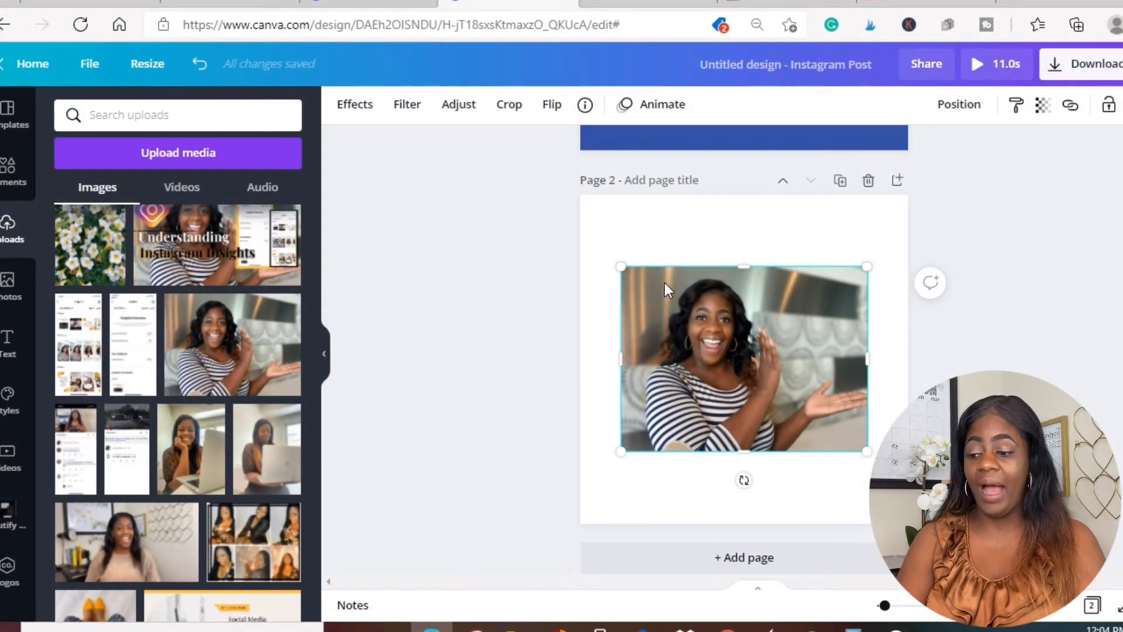
mouse_move(771, 311)
mouse_down()
mouse_move(771, 270)
mouse_move(771, 291)
mouse_up()
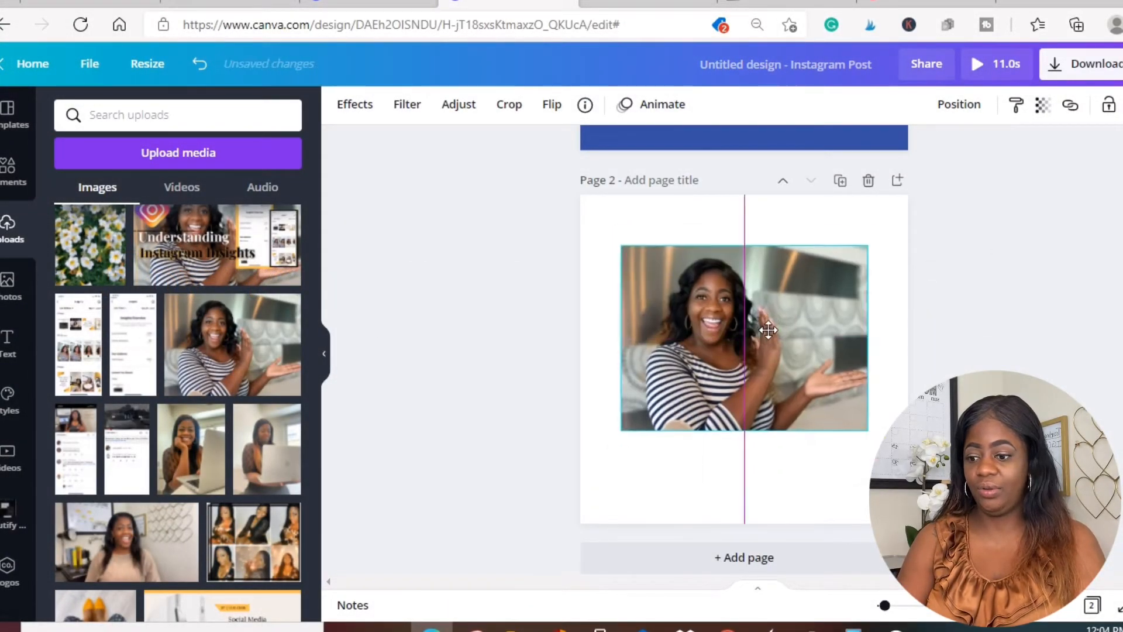
click(357, 108)
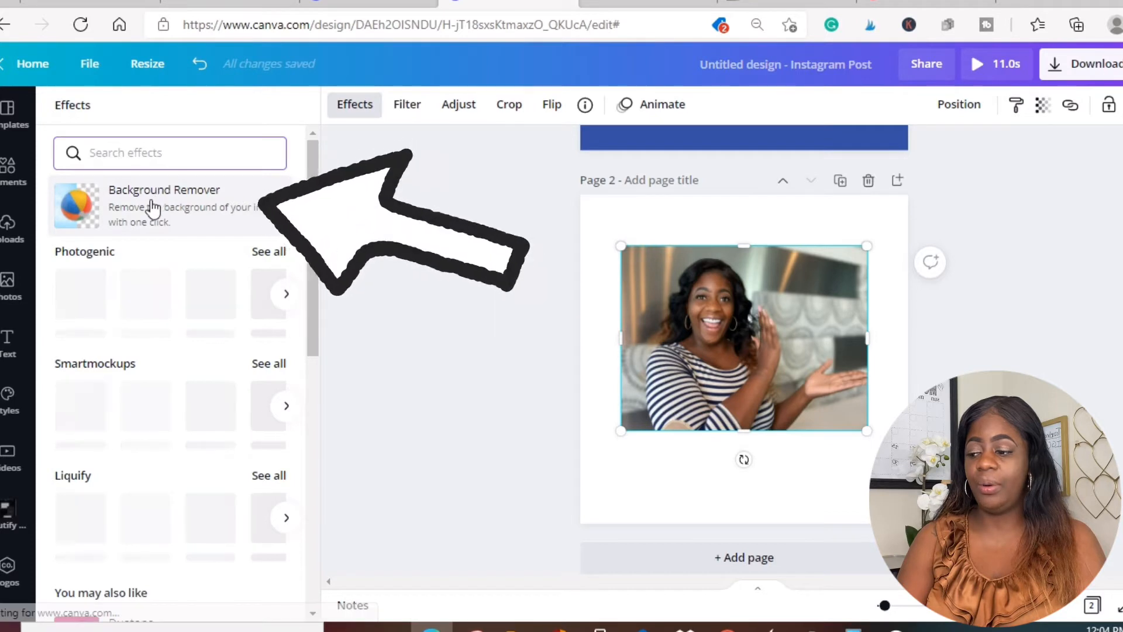
click(153, 208)
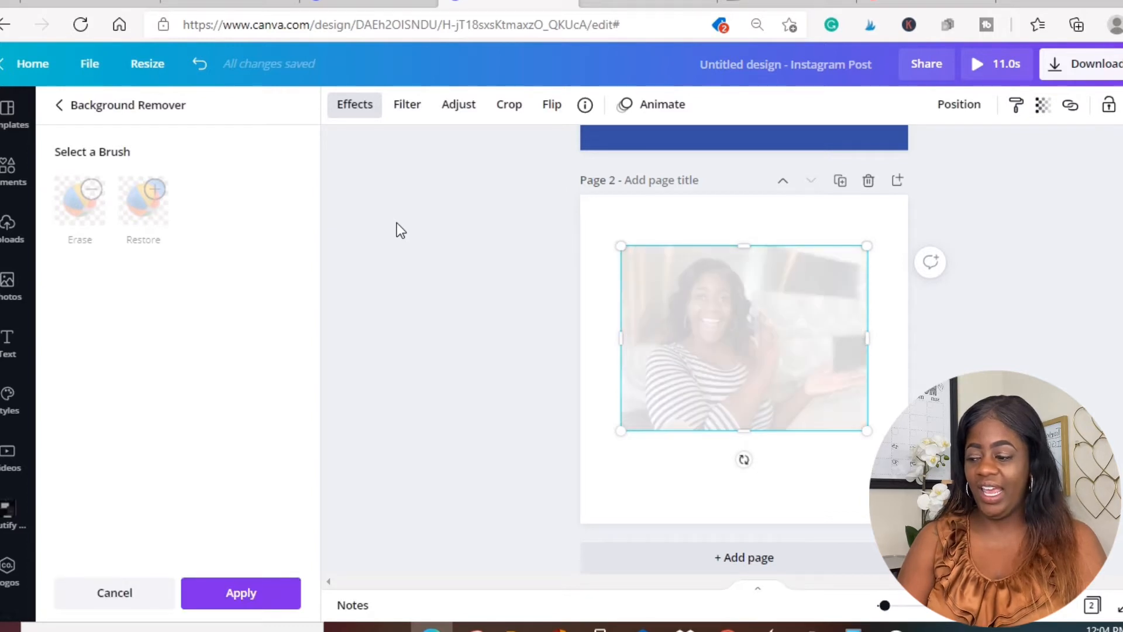
- Set the free photo of the white room with a wooden-framed window as page 2's background and enlarge the cutout in its lower-left corner
click(11, 296)
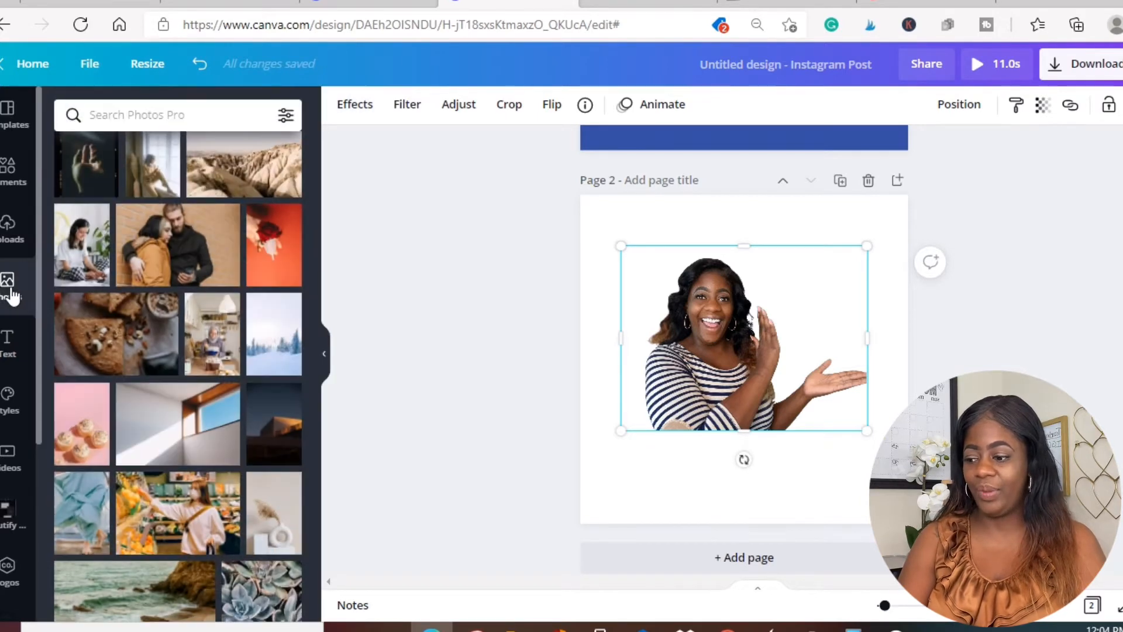
scroll(195, 321, down, 5)
scroll(195, 321, down, 5)
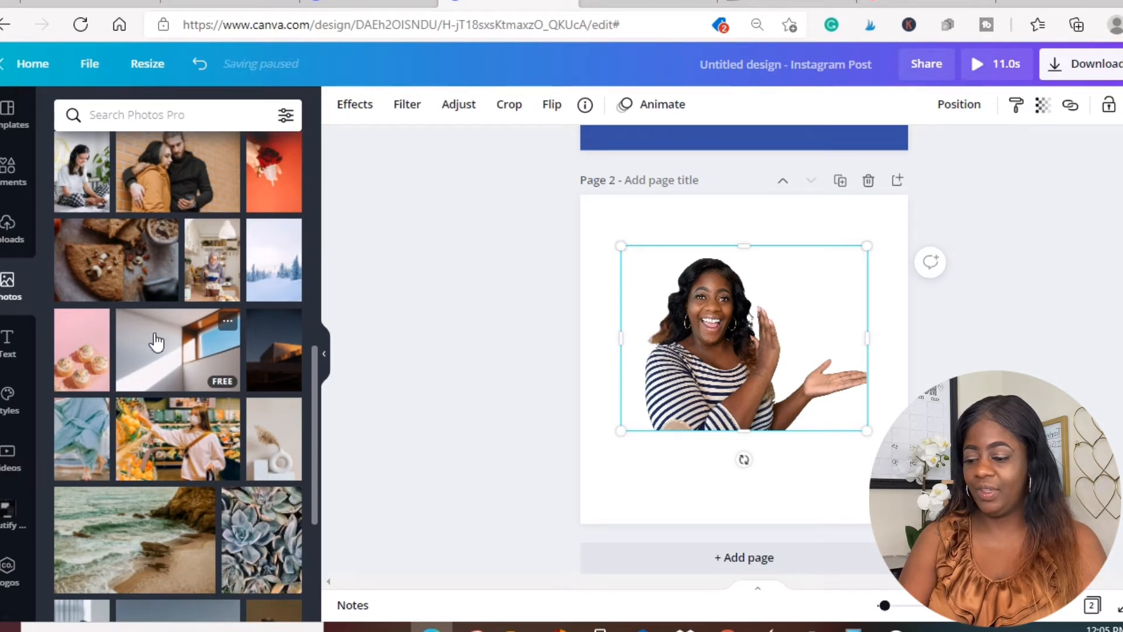
drag(532, 272, 693, 267)
drag(704, 341, 679, 426)
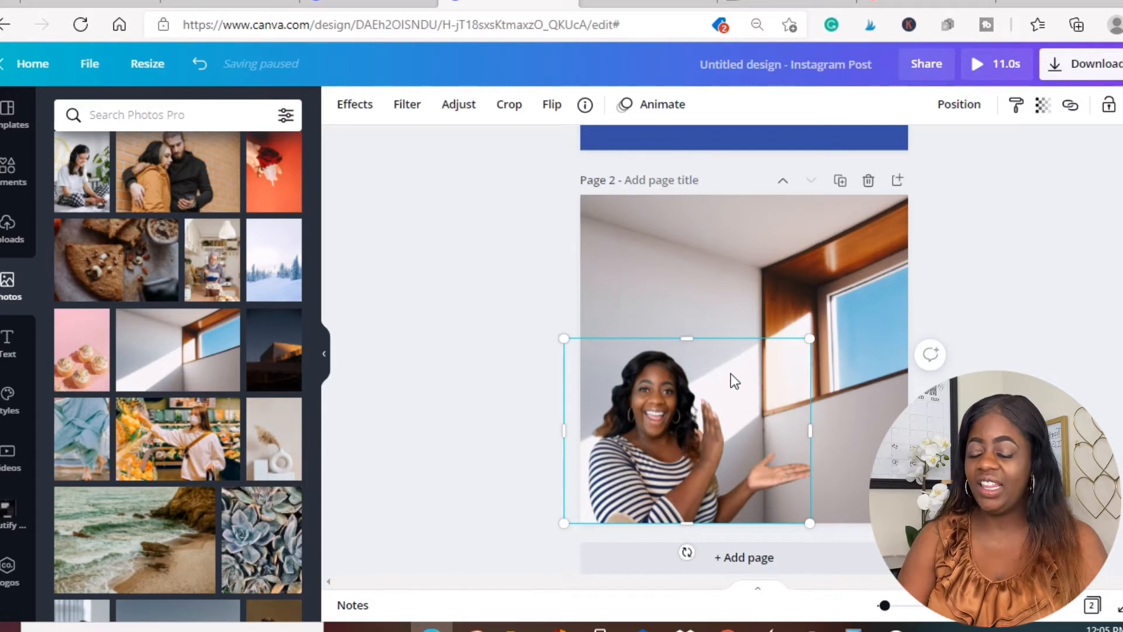
drag(686, 326, 687, 310)
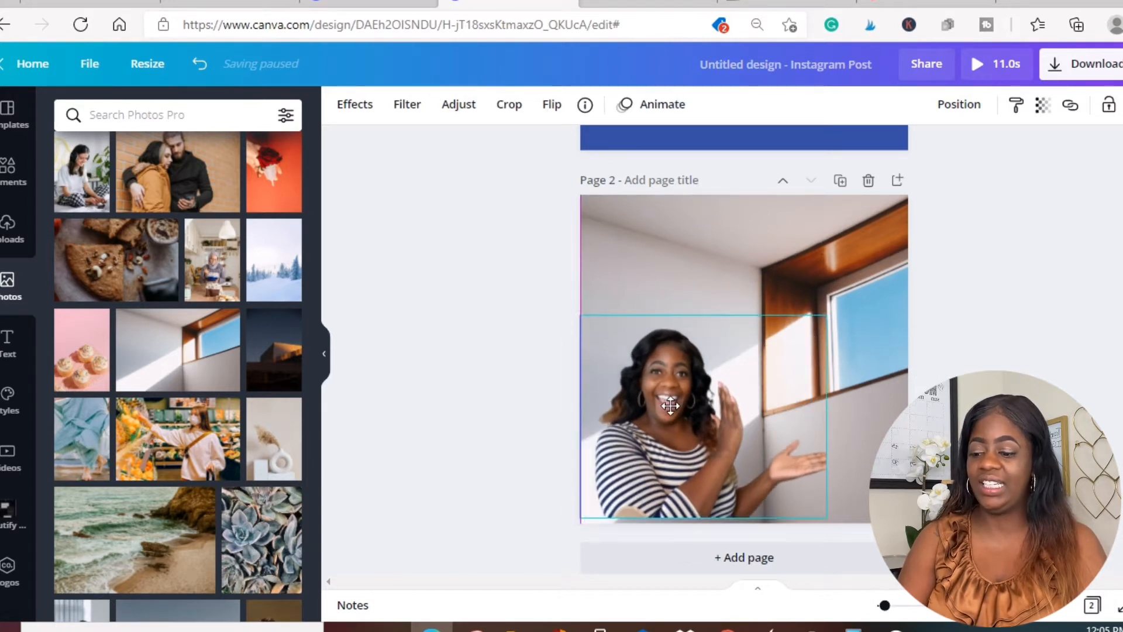
- Align the woman cutout with page 2's lower-left corner and widen it to about five-sixths of the page width
drag(671, 413, 687, 414)
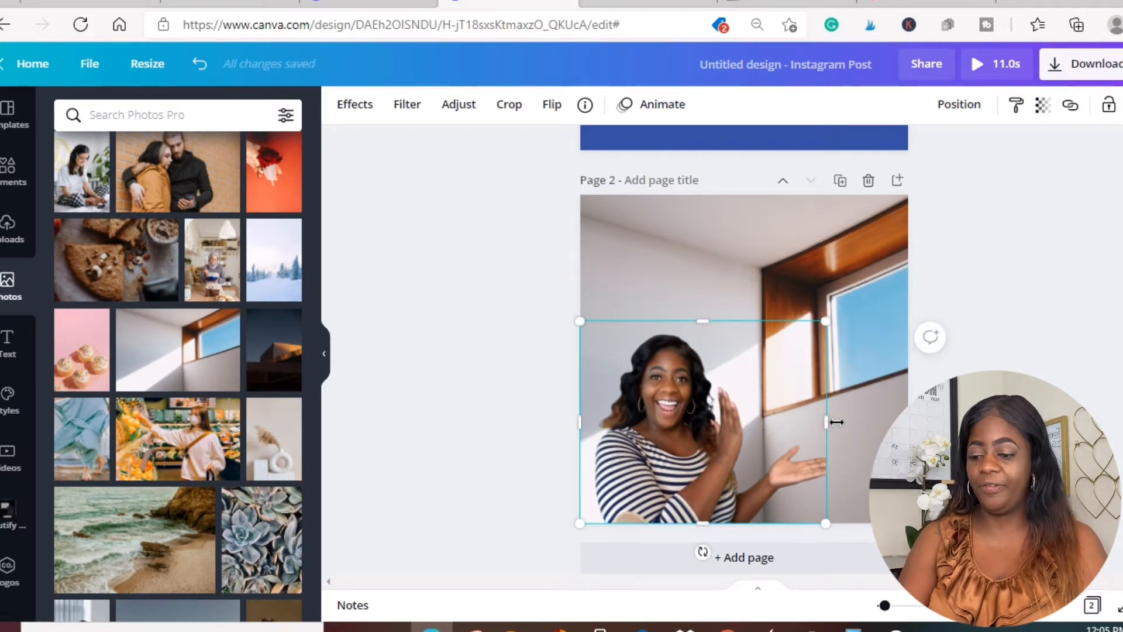
drag(836, 422, 857, 422)
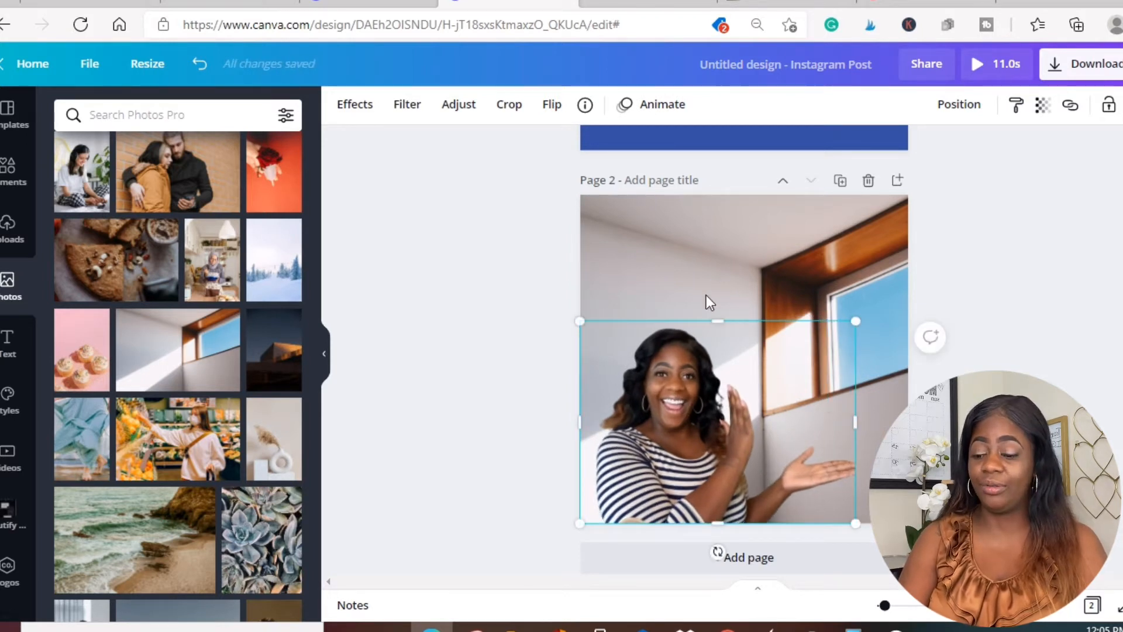
click(714, 261)
scroll(714, 261, down, 1)
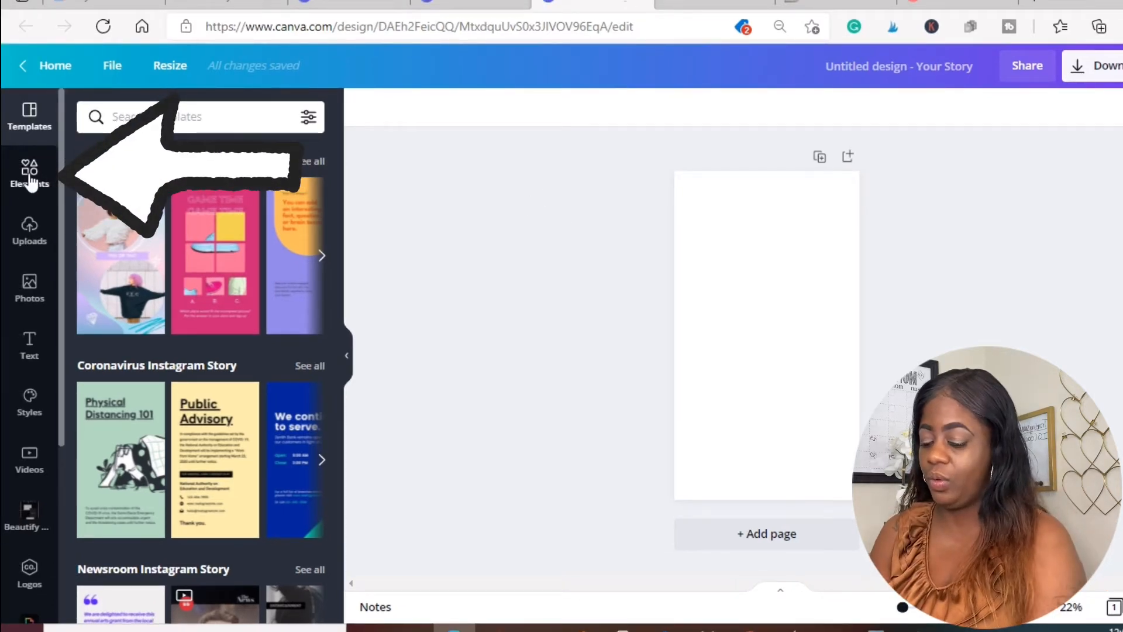
- Search the elements for "frame" and add the free plain square frame to the blank Your Story page
click(30, 175)
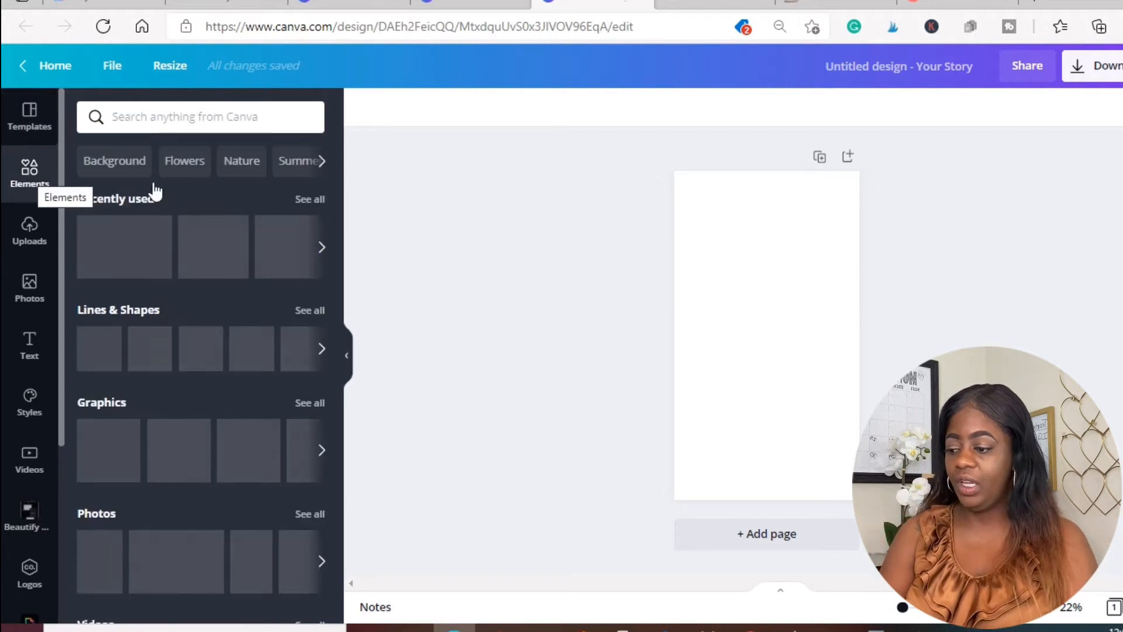
click(175, 117)
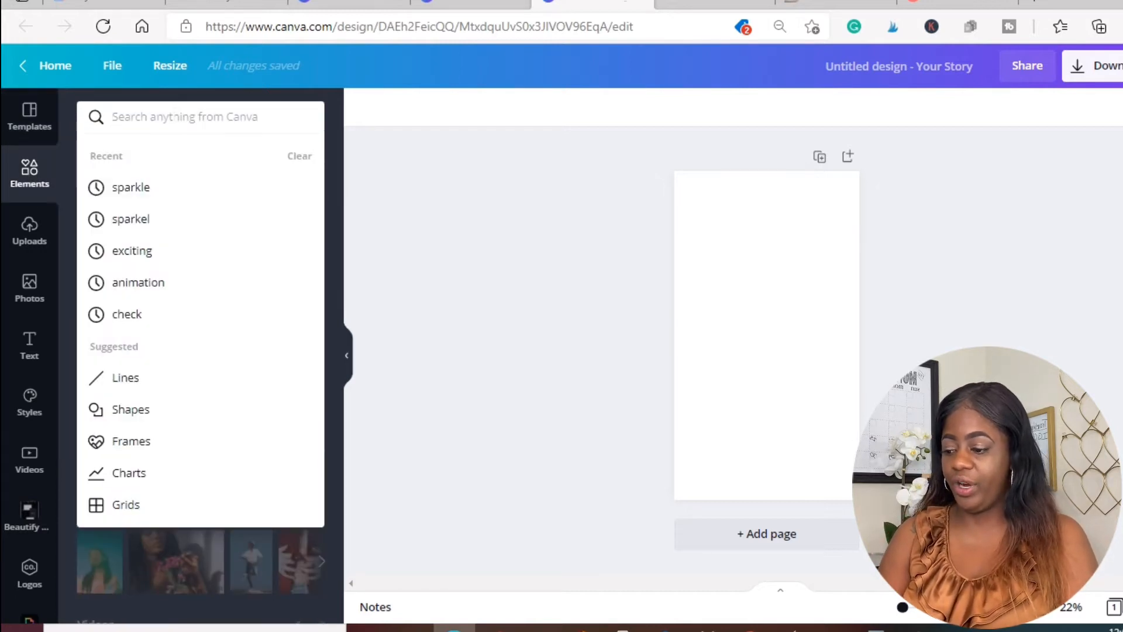
text(frame)
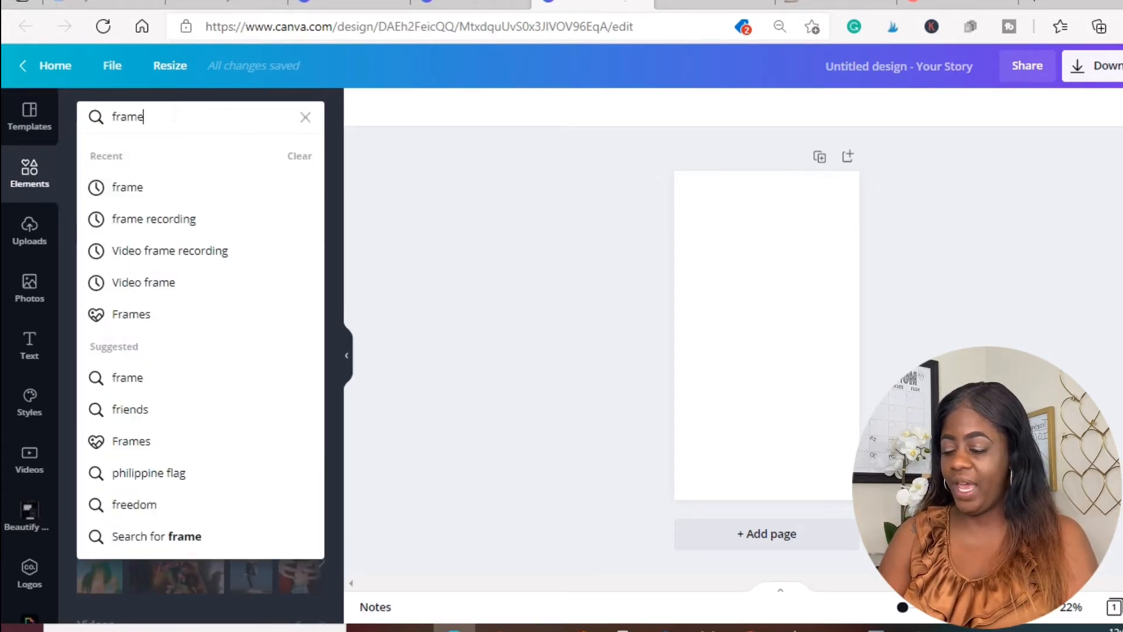
key(Return)
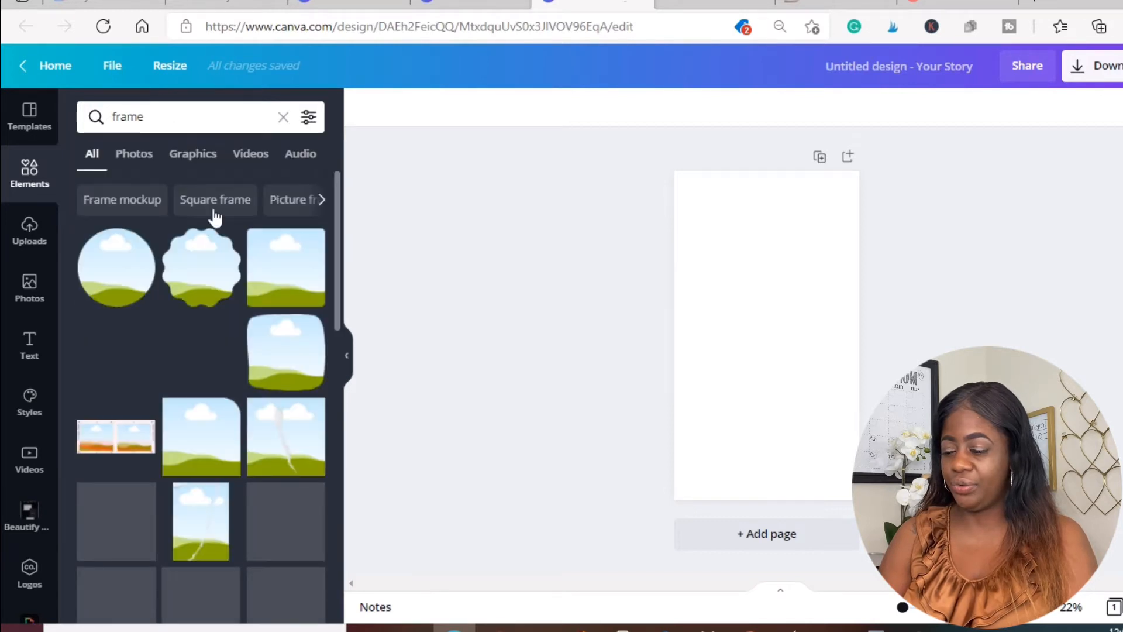
scroll(272, 296, down, 1)
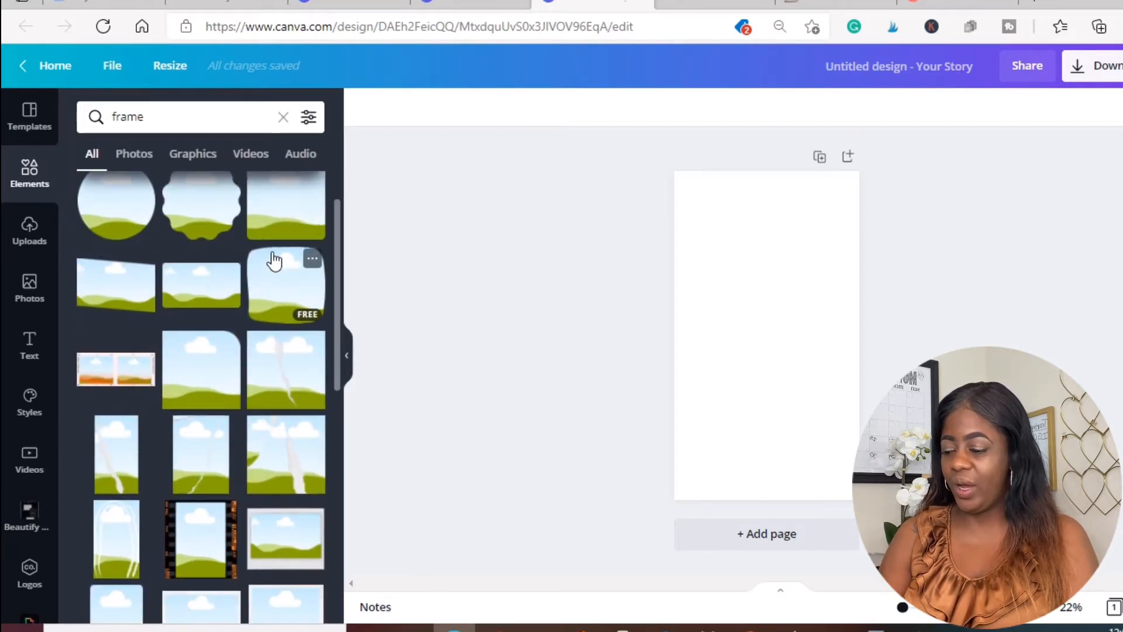
scroll(274, 260, down, 2)
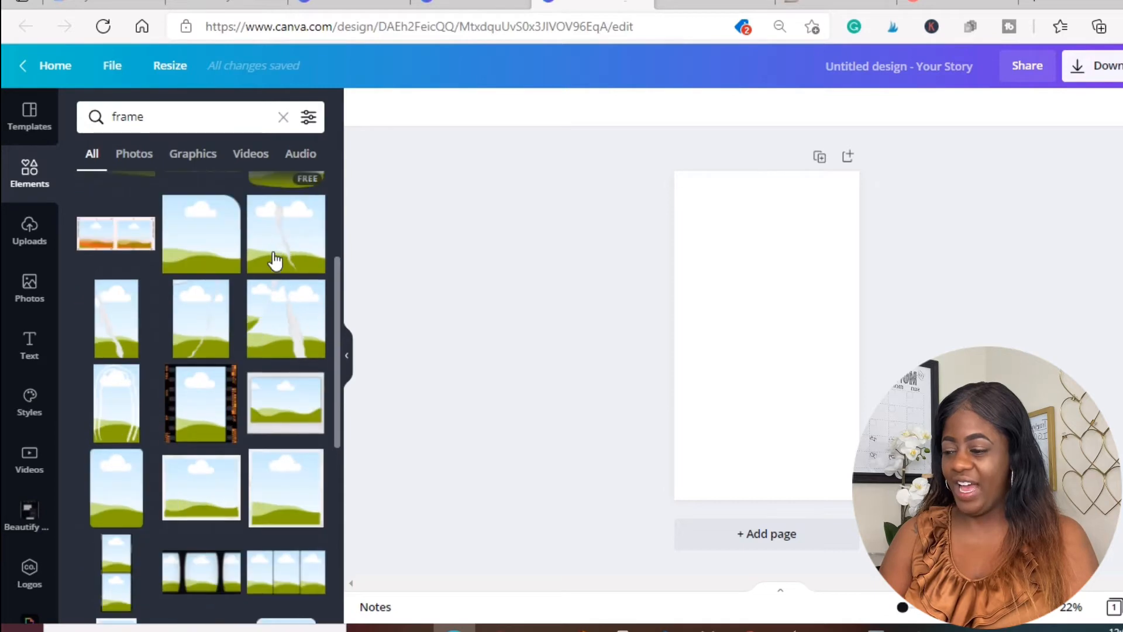
scroll(273, 259, down, 10)
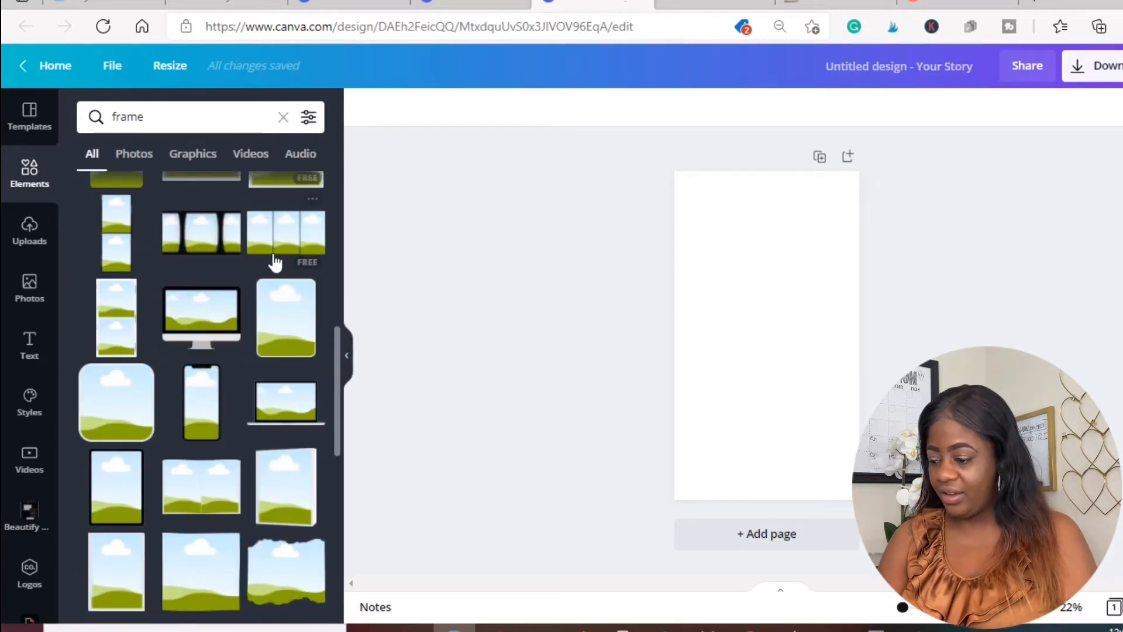
scroll(275, 262, down, 4)
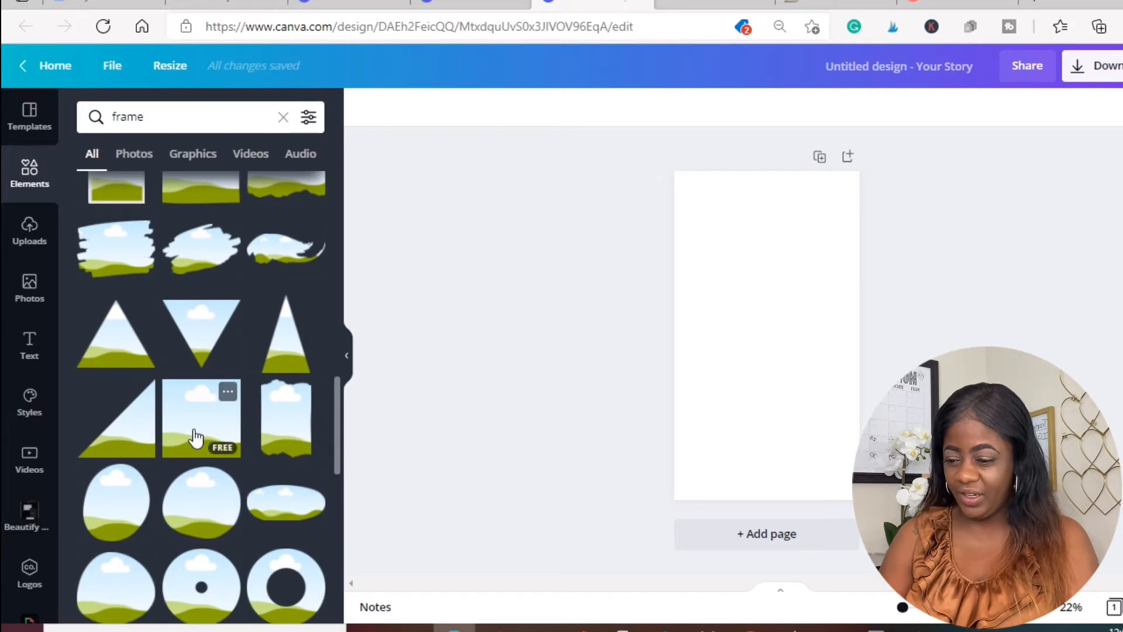
click(206, 420)
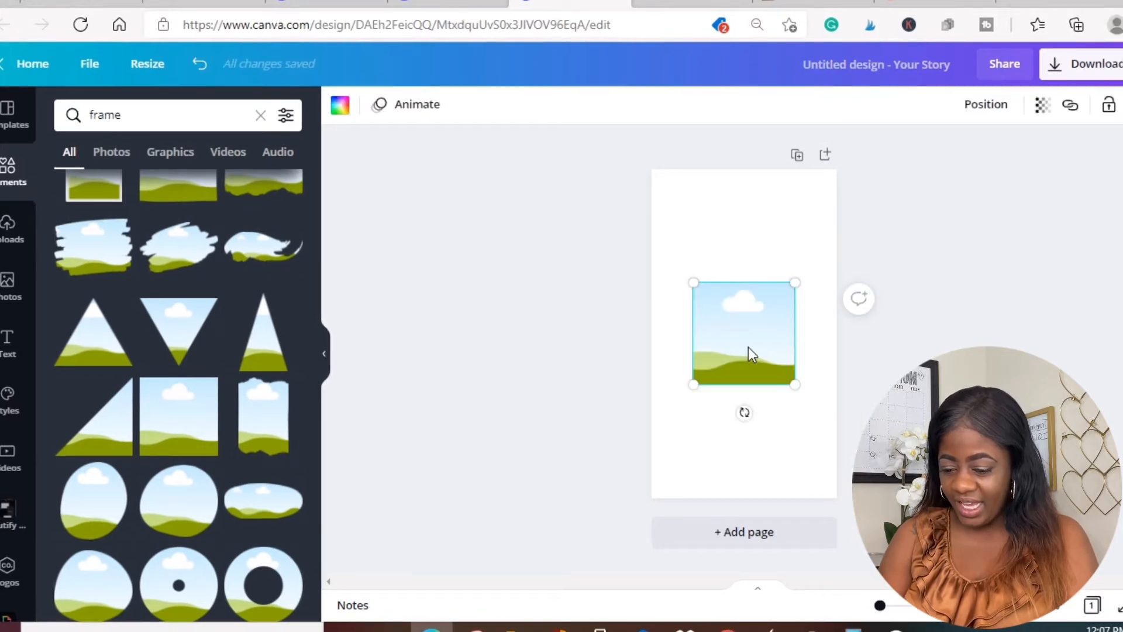
- Place the square frame in the page's top-left corner and shrink it to about a third of the page width
drag(749, 346, 708, 234)
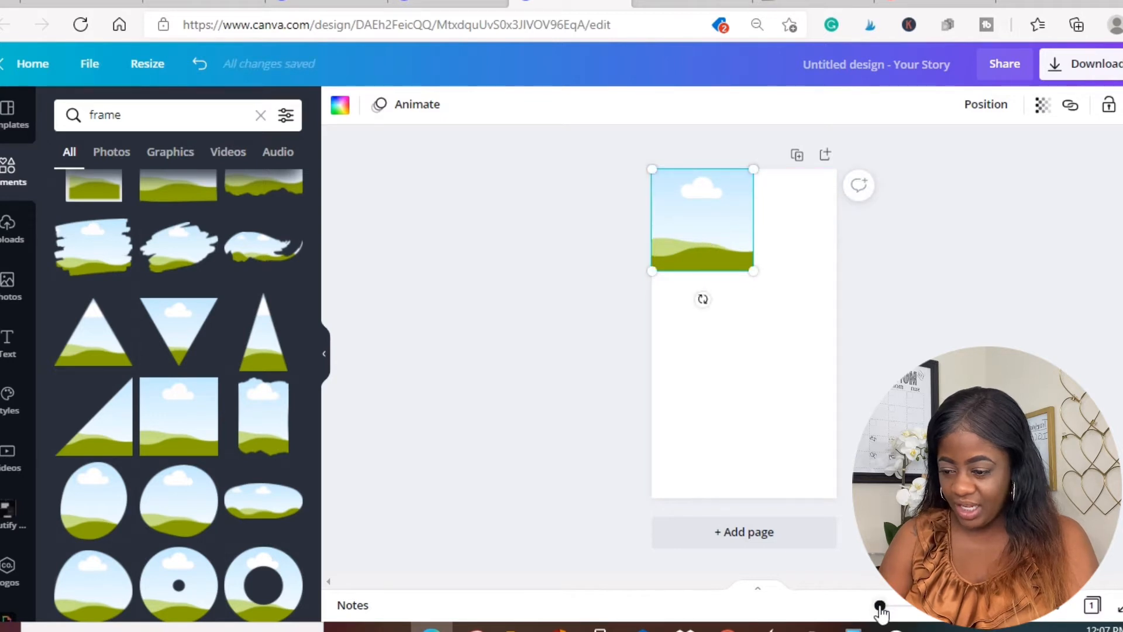
drag(880, 606, 886, 606)
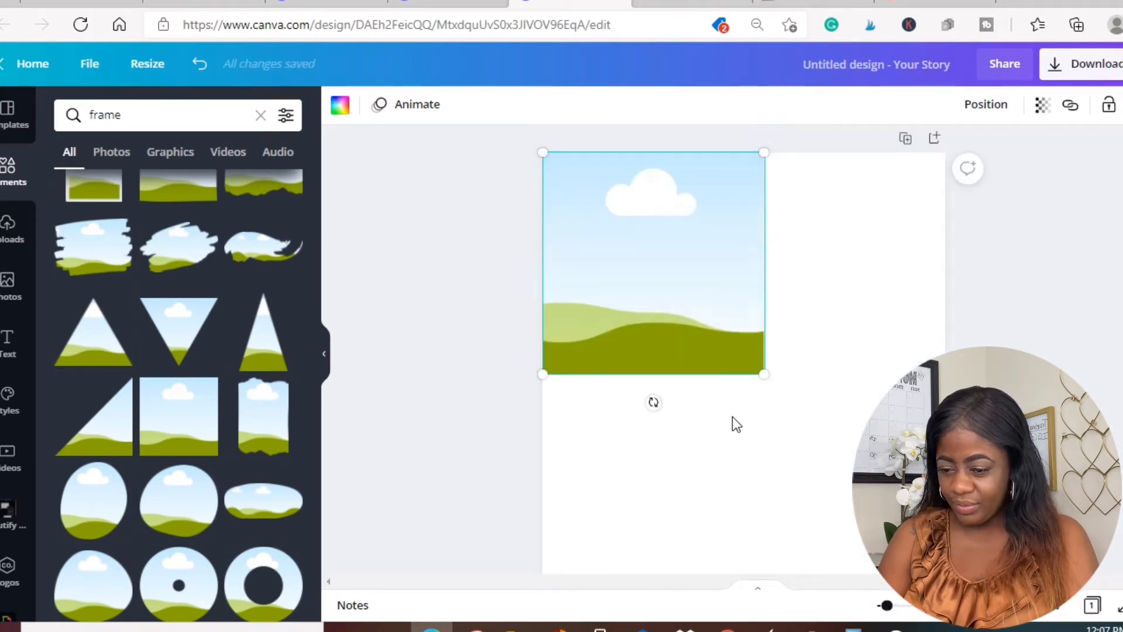
drag(764, 390, 684, 296)
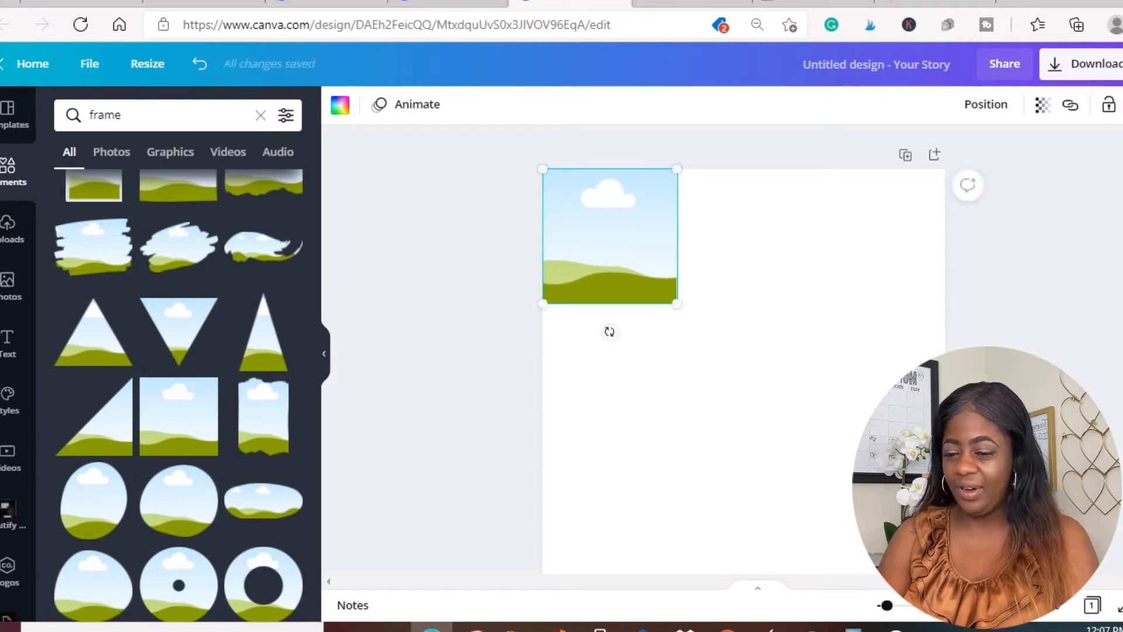
- Duplicate the square frame twice and place the copies beside it to form a full-width row of three
key(ctrl+d)
drag(635, 250, 858, 250)
key(ctrl+d)
drag(730, 254, 724, 243)
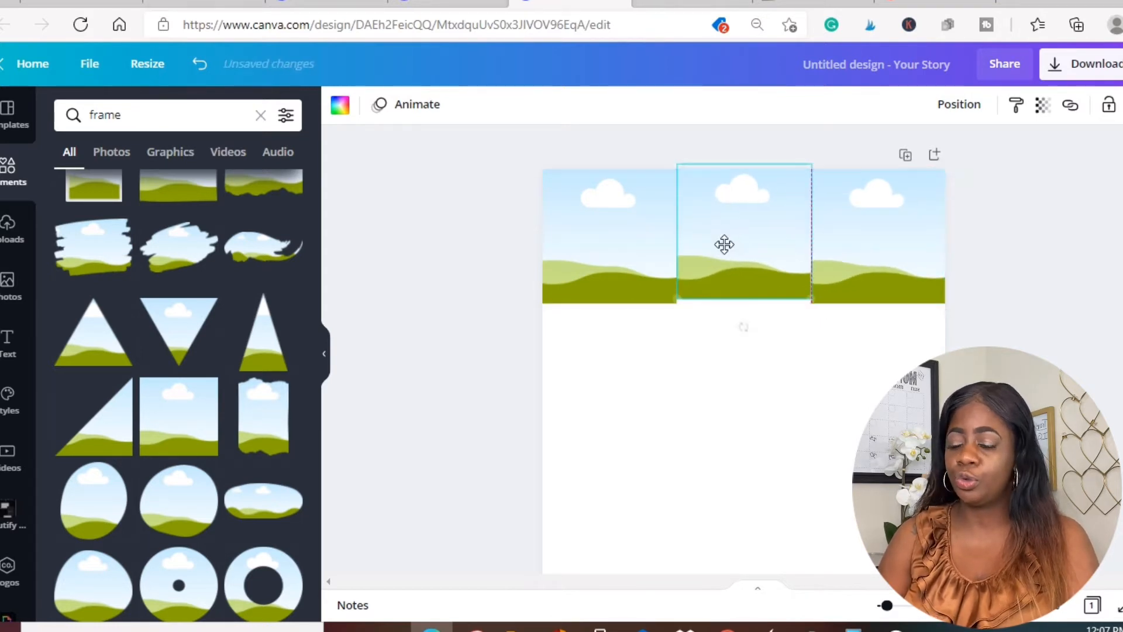
click(761, 354)
- Select the three frames in the top row and group them
scroll(777, 361, down, 1)
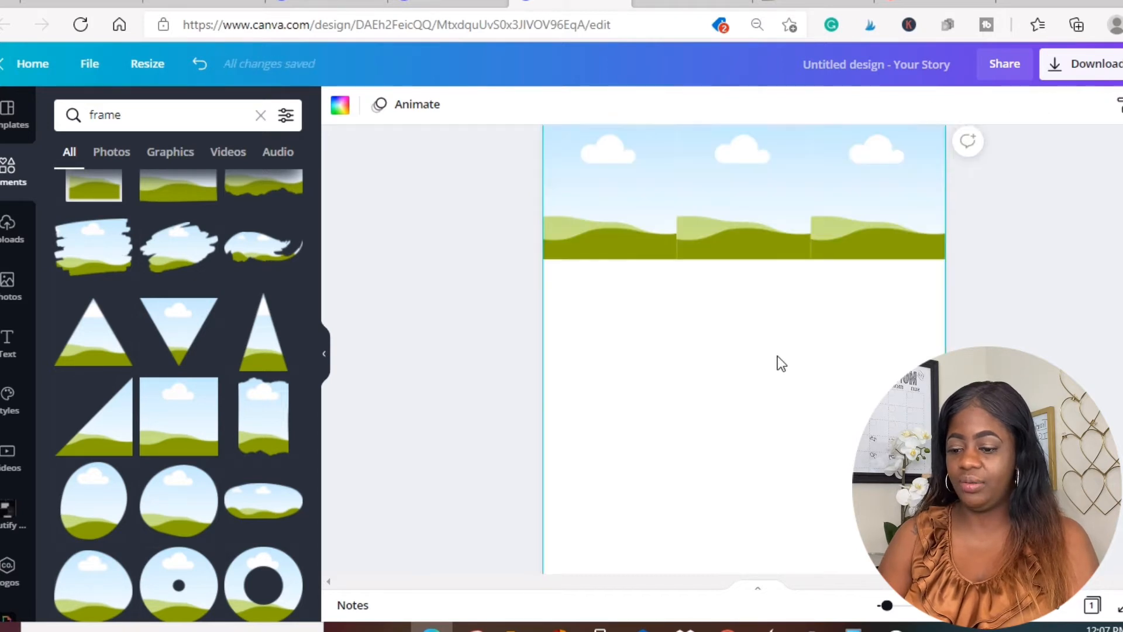
scroll(777, 361, up, 1)
key(ctrl+a)
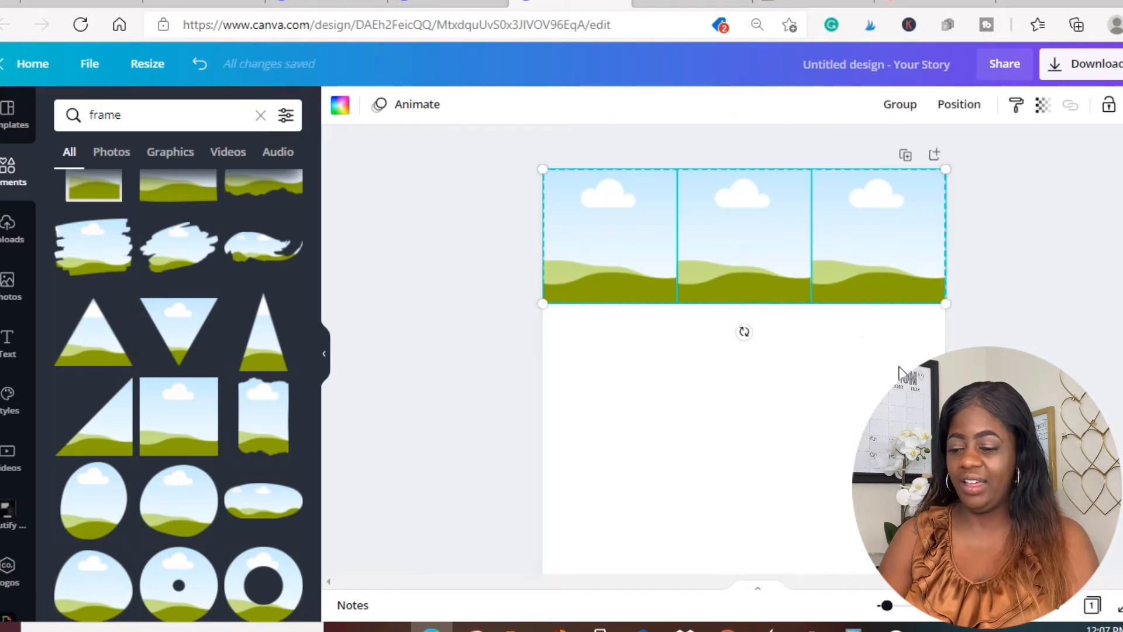
click(923, 346)
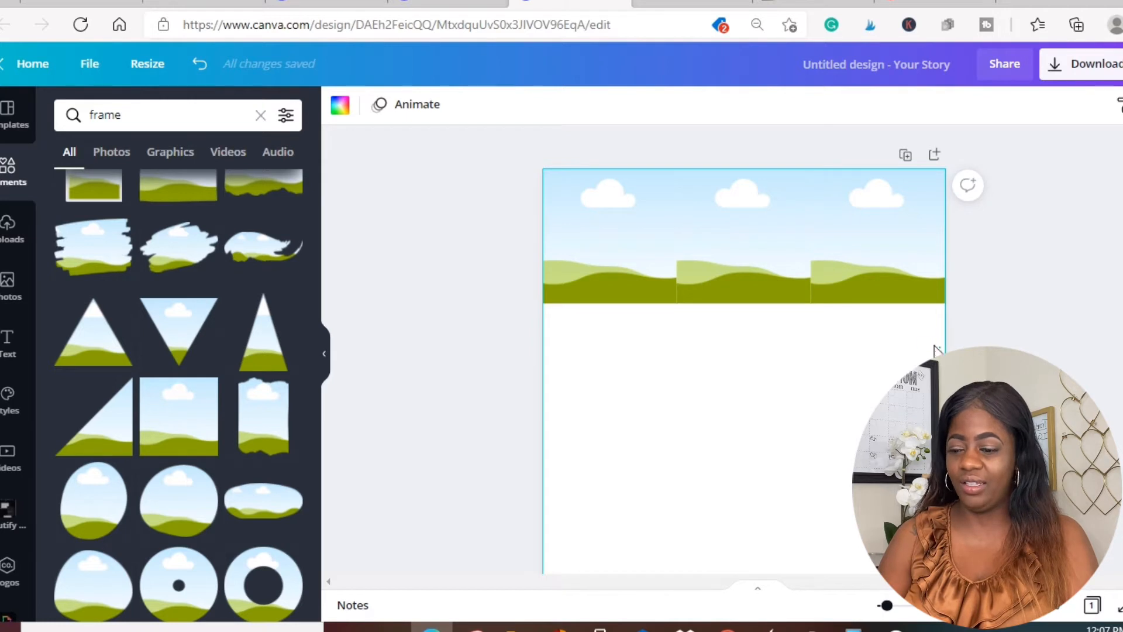
drag(939, 347, 553, 178)
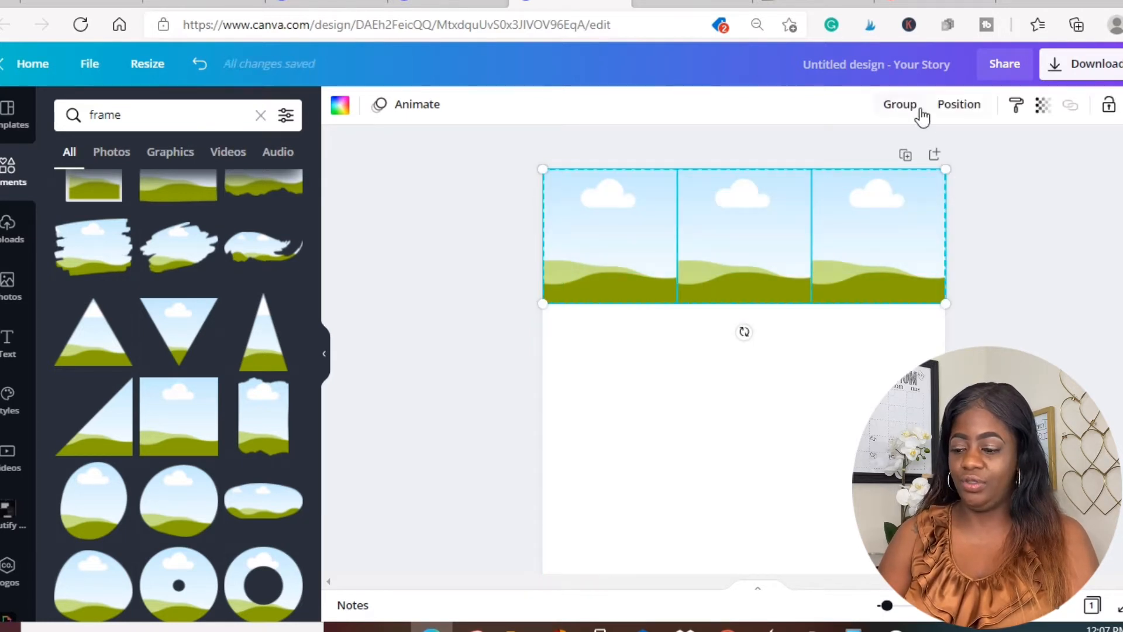
click(899, 110)
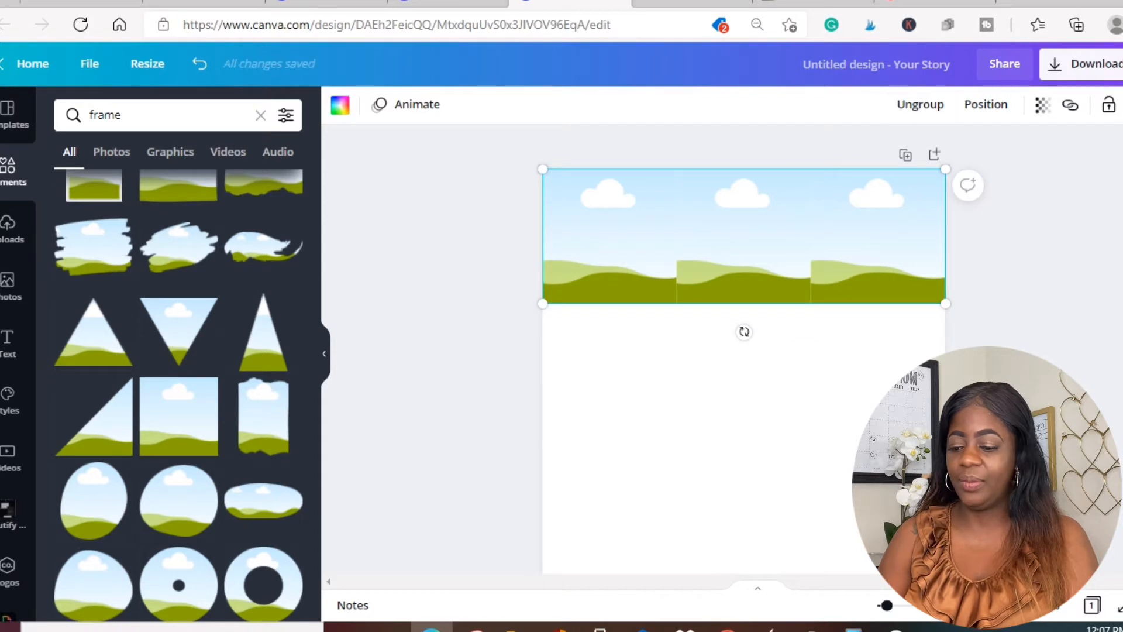
- Add three copies of the grouped frame row and stack them directly below one another to make four rows
key(ctrl+v)
drag(729, 293, 725, 414)
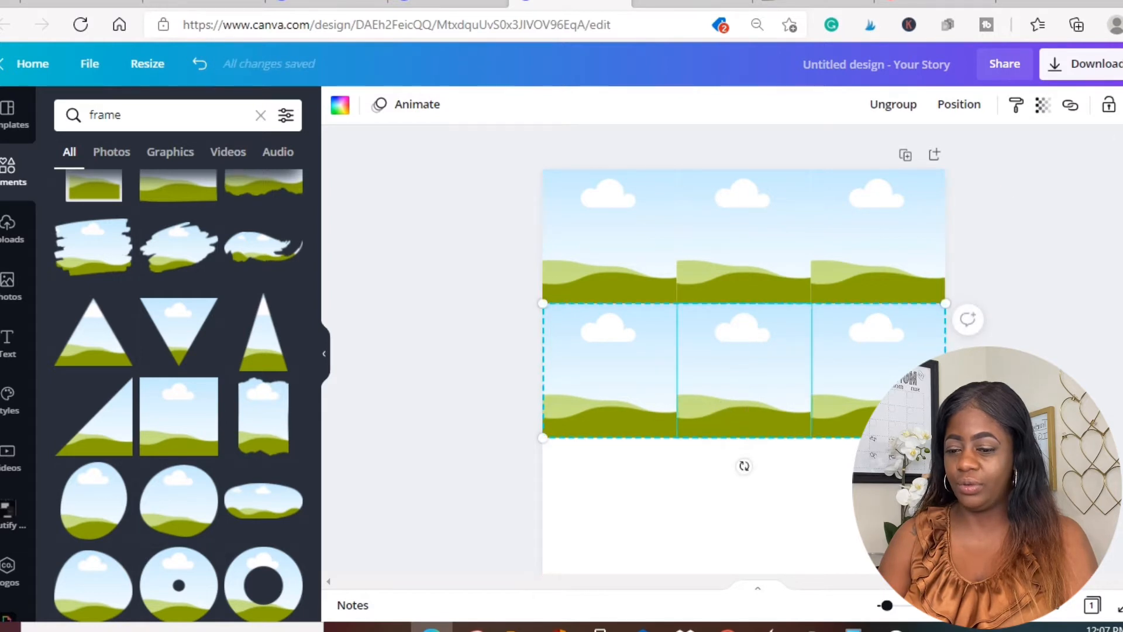
key(ctrl+v)
scroll(665, 356, down, 3)
drag(710, 210, 727, 463)
key(ctrl+v)
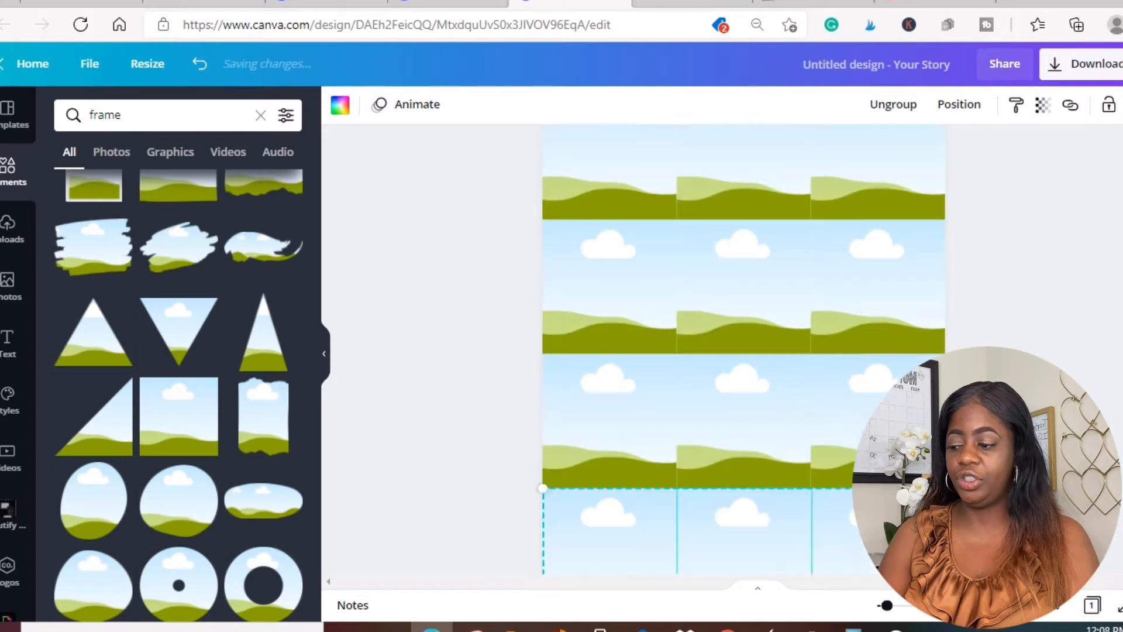
scroll(743, 351, up, 2)
scroll(743, 351, down, 2)
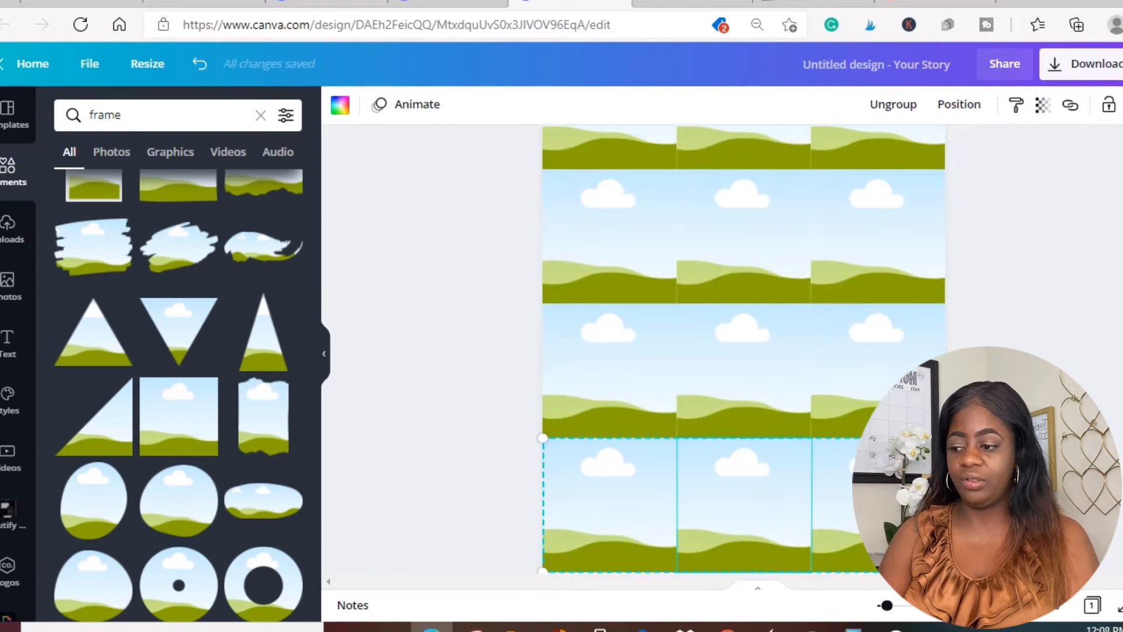
scroll(743, 351, down, 2)
scroll(743, 351, up, 4)
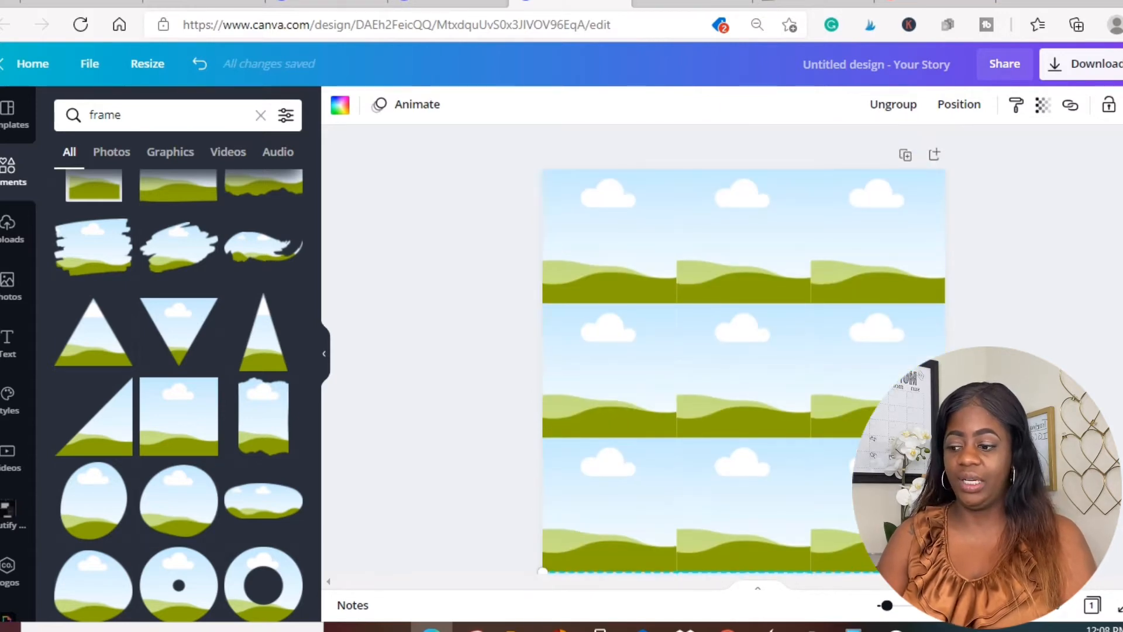
- Fill the first row's left frame with the uploaded woman-holding-phone photo and the second row's middle frame with the striped-top photo
click(15, 241)
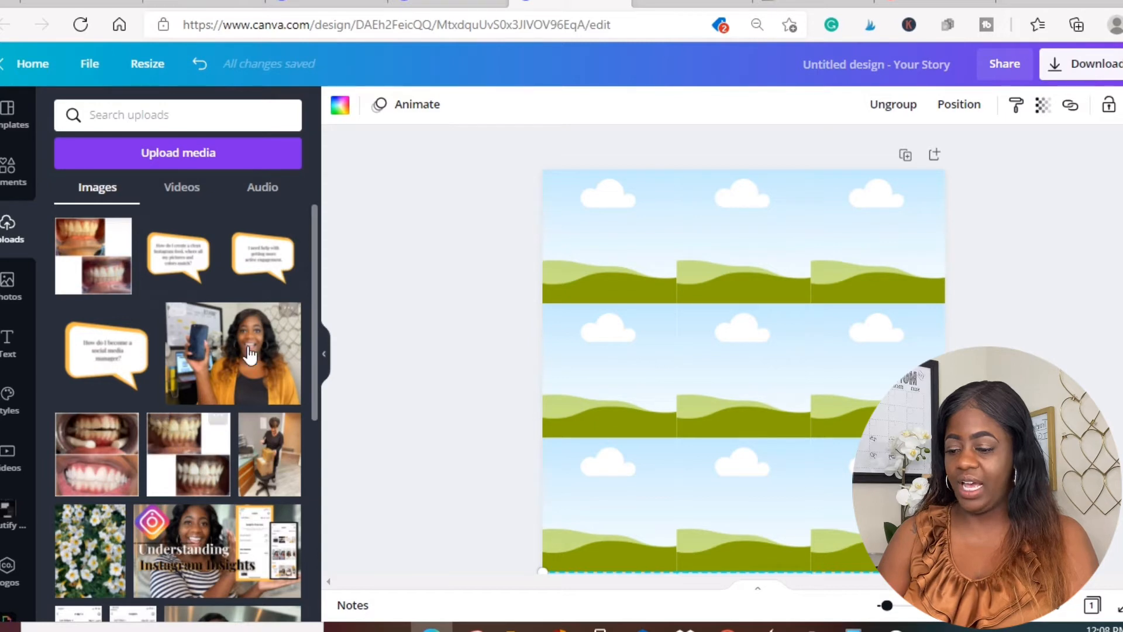
drag(248, 346, 605, 243)
scroll(389, 391, down, 2)
scroll(203, 448, down, 3)
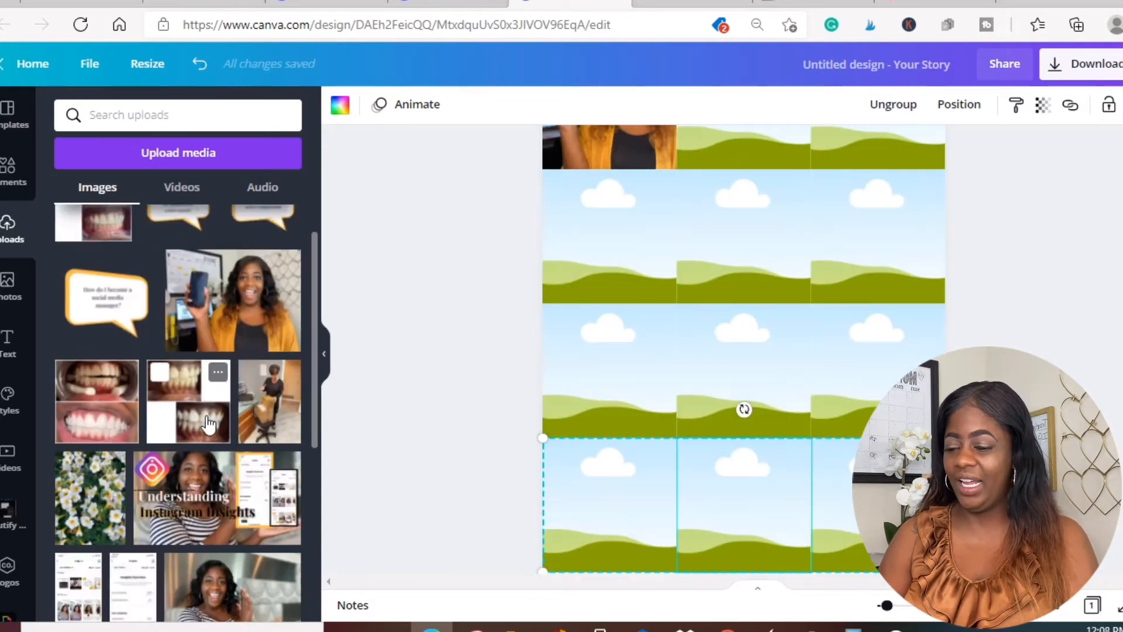
drag(203, 449, 695, 201)
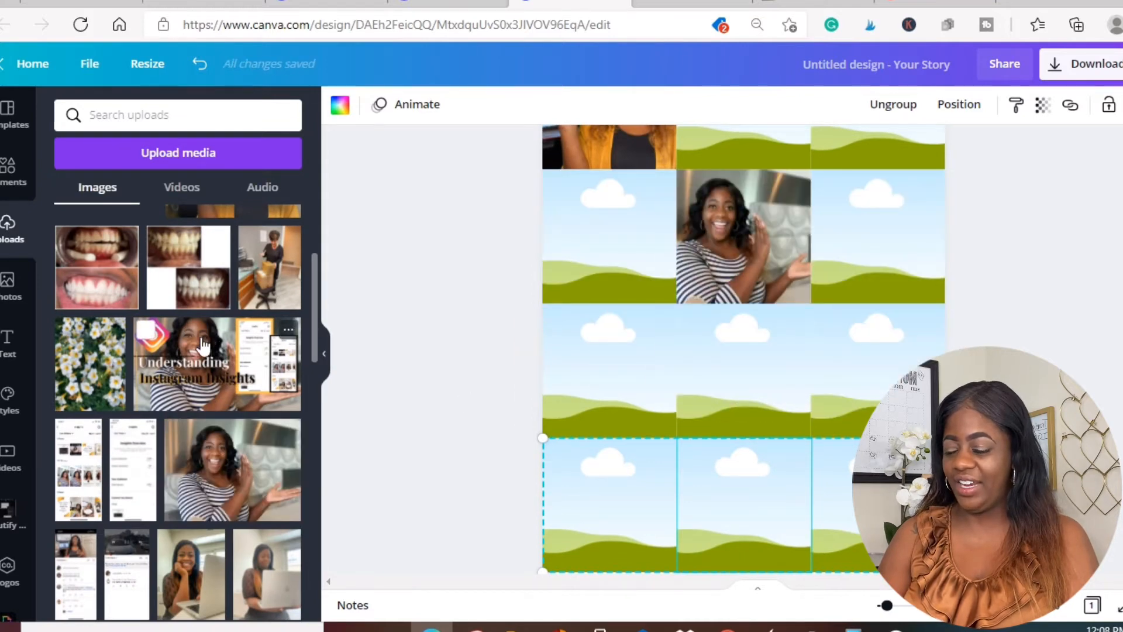
- Fill the second row's left frame with the white flowers photo and its right frame with the smiling woman at a laptop
scroll(201, 345, up, 1)
drag(89, 427, 556, 212)
scroll(186, 460, down, 2)
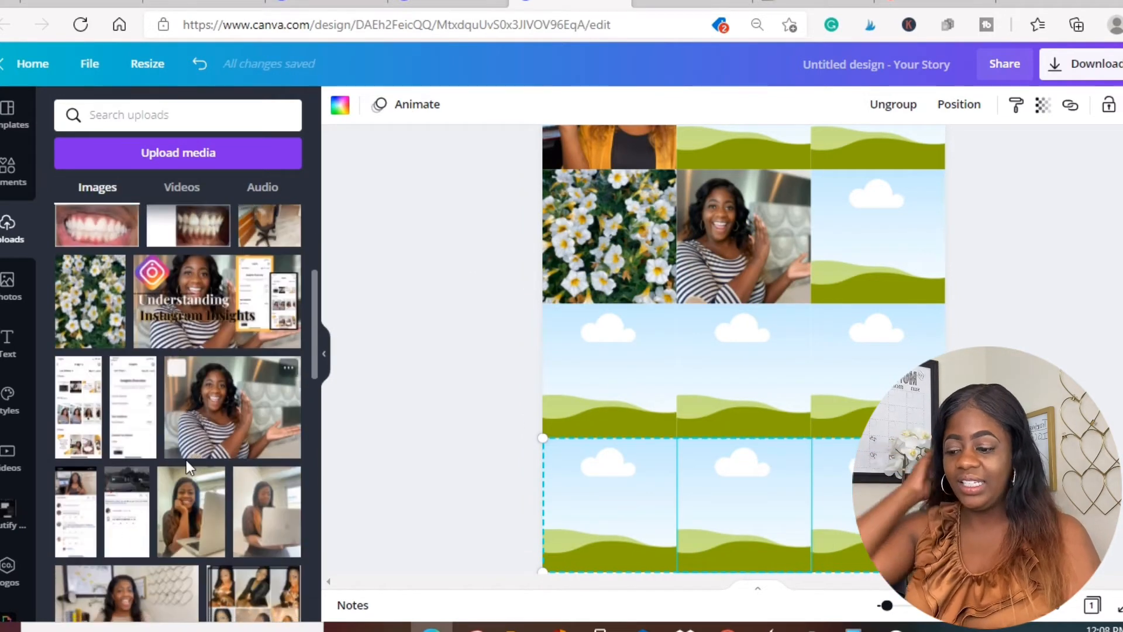
scroll(186, 459, down, 3)
mouse_move(191, 368)
mouse_down()
mouse_move(199, 351)
mouse_move(941, 173)
mouse_move(878, 211)
mouse_up()
- Fill the third row's left frame with the photo of the woman in the beige sweater and shift the image slightly right inside it
mouse_move(126, 416)
mouse_down()
mouse_move(501, 446)
mouse_move(585, 381)
mouse_up()
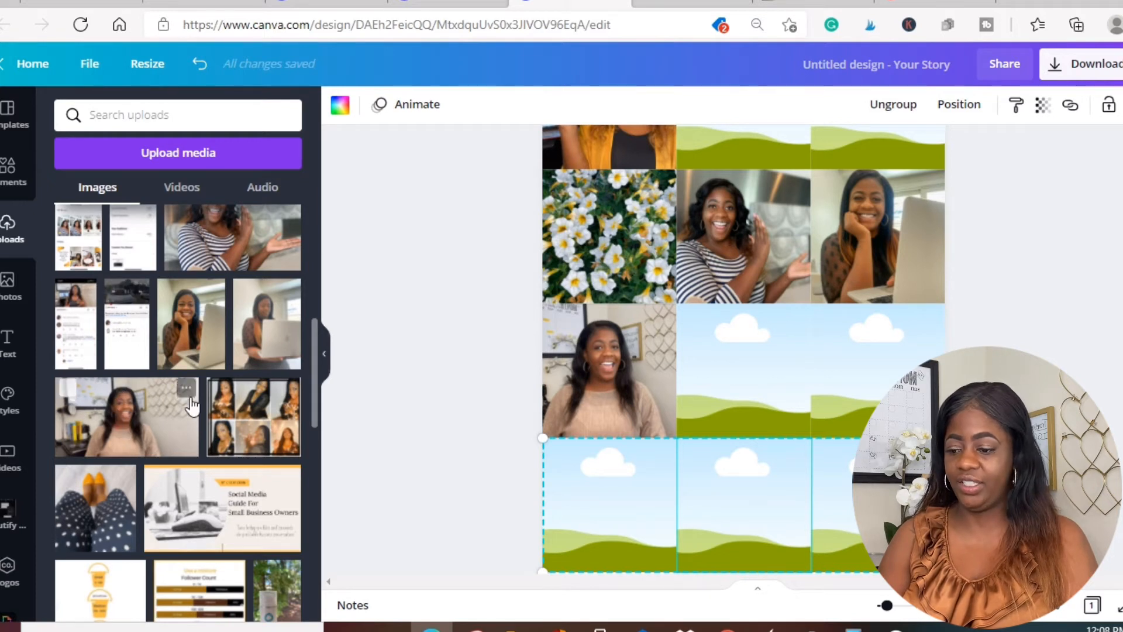
double_click(623, 385)
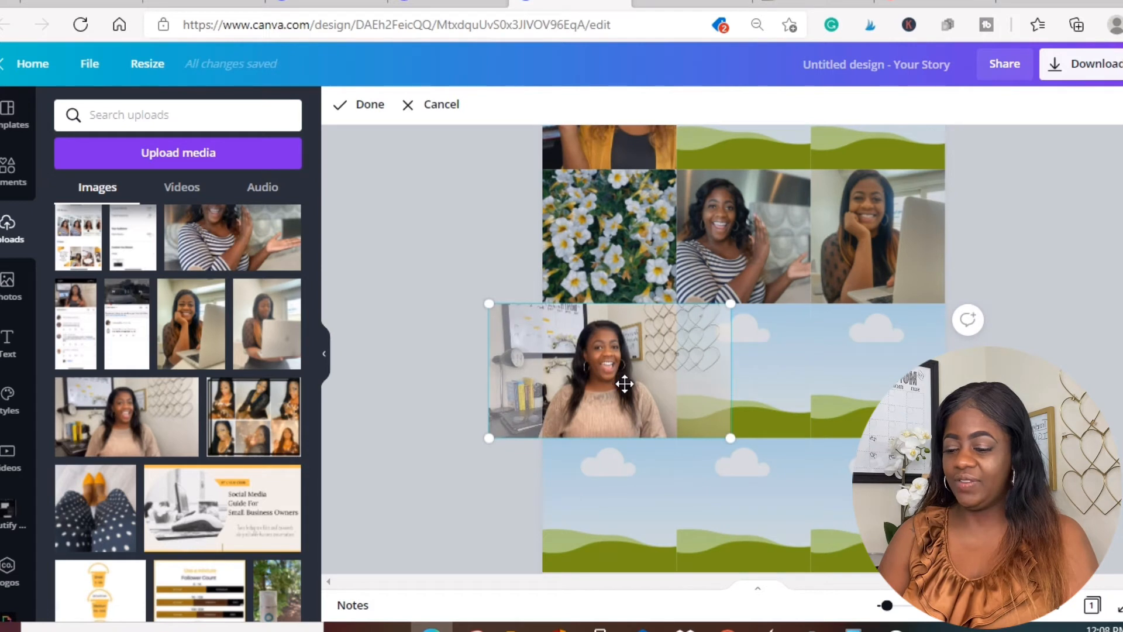
drag(630, 382, 637, 382)
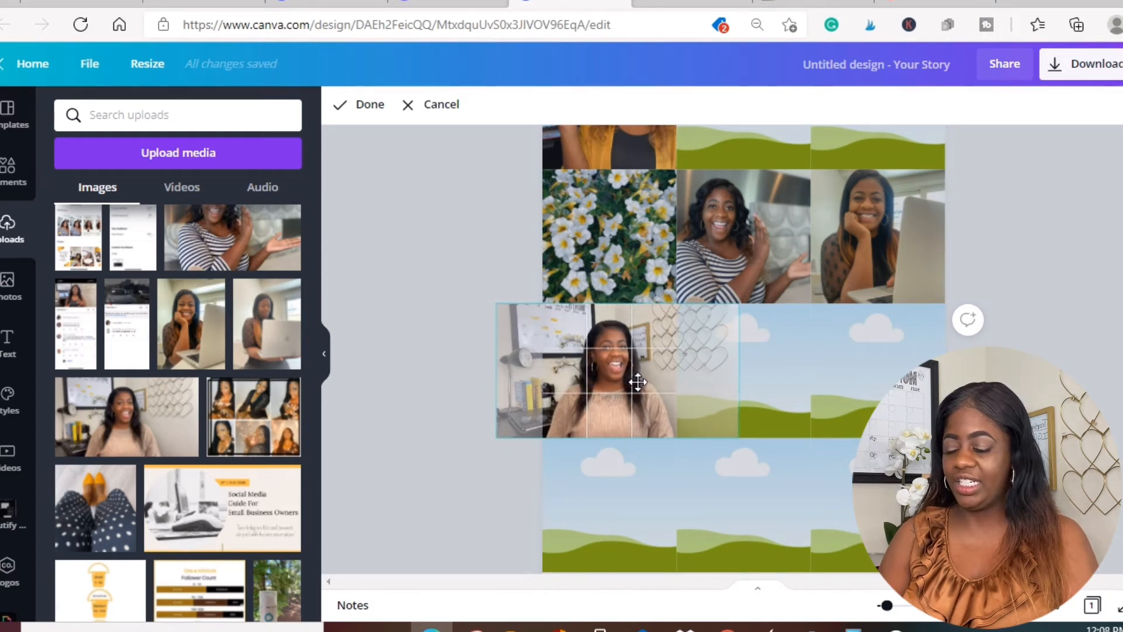
click(1043, 293)
scroll(714, 332, up, 2)
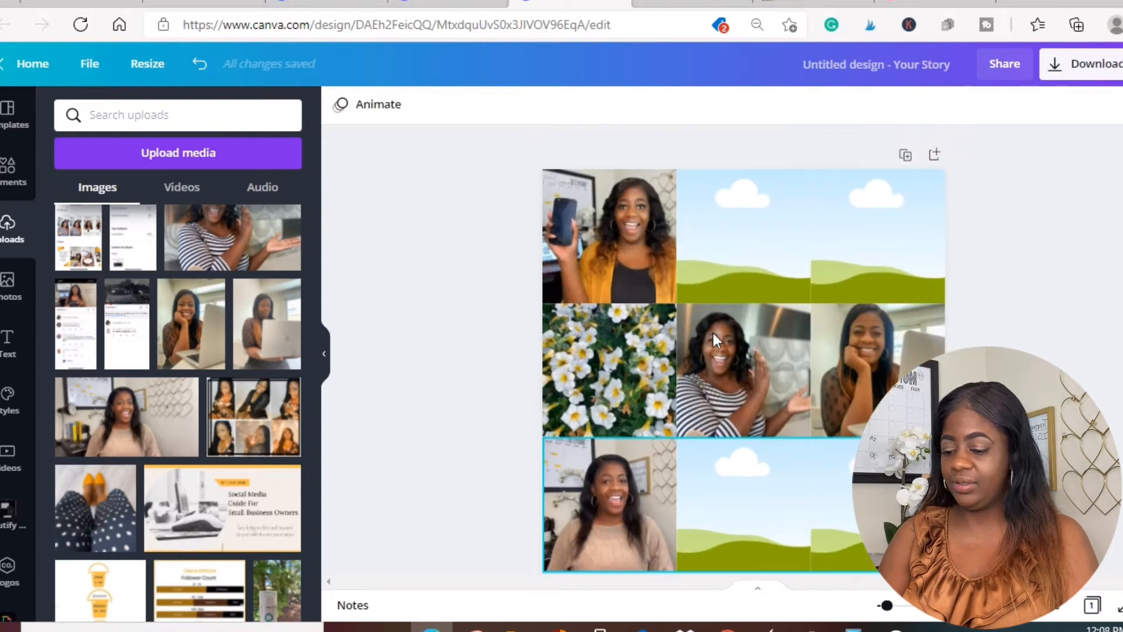
- Fill the third row's middle frame with the polka-dot trousers and yellow shoes photo and its right frame with the orange cups graphic
scroll(713, 332, down, 2)
scroll(316, 387, down, 2)
drag(414, 383, 743, 369)
scroll(18, 453, down, 3)
drag(125, 465, 852, 342)
- Fill the fourth row's left frame with the Follower Count graphic and its middle frame with the woman in black holding a laptop
scroll(203, 281, down, 5)
drag(204, 272, 611, 492)
scroll(145, 431, down, 10)
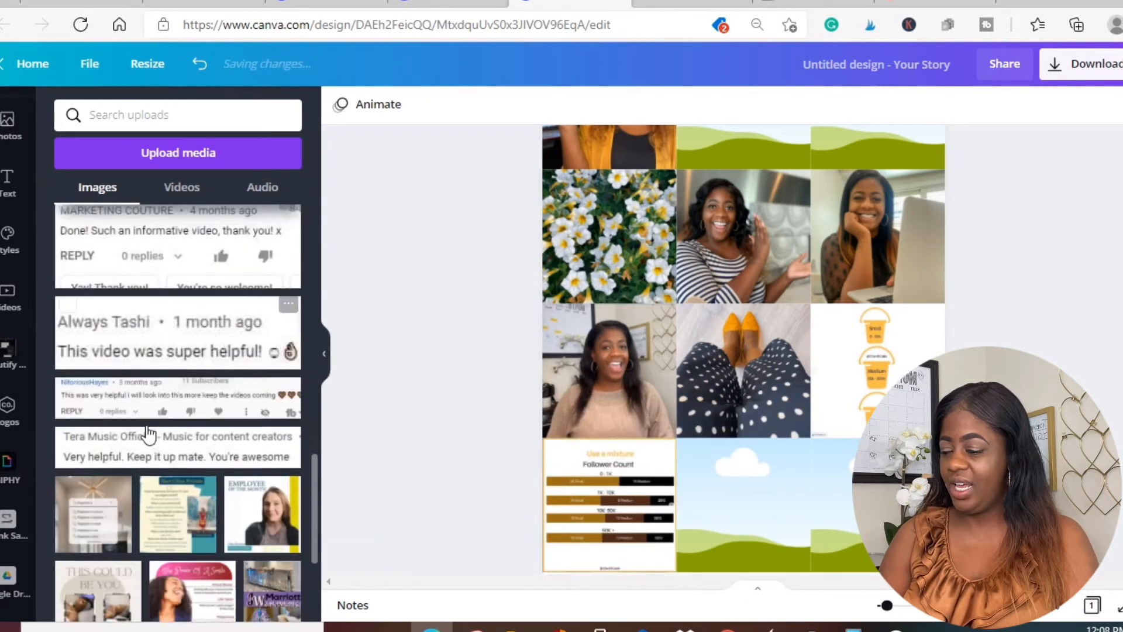
drag(251, 397, 696, 477)
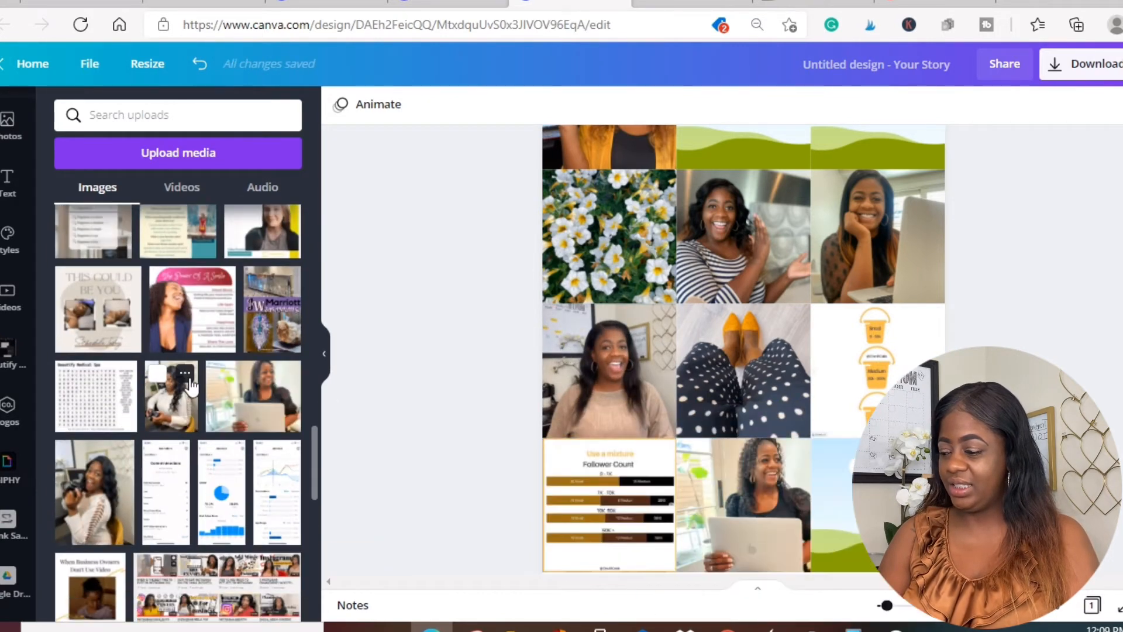
- Fill the fourth row's right frame with the seated woman holding a camera and the top row's middle frame with the woman in the lace-sleeved sweater
scroll(820, 427, up, 2)
drag(85, 501, 760, 263)
- Fill the top row's right frame with the "When Business Owners Don't Use Video" graphic and delete the loose extra copy
scroll(170, 489, down, 10)
scroll(168, 490, up, 5)
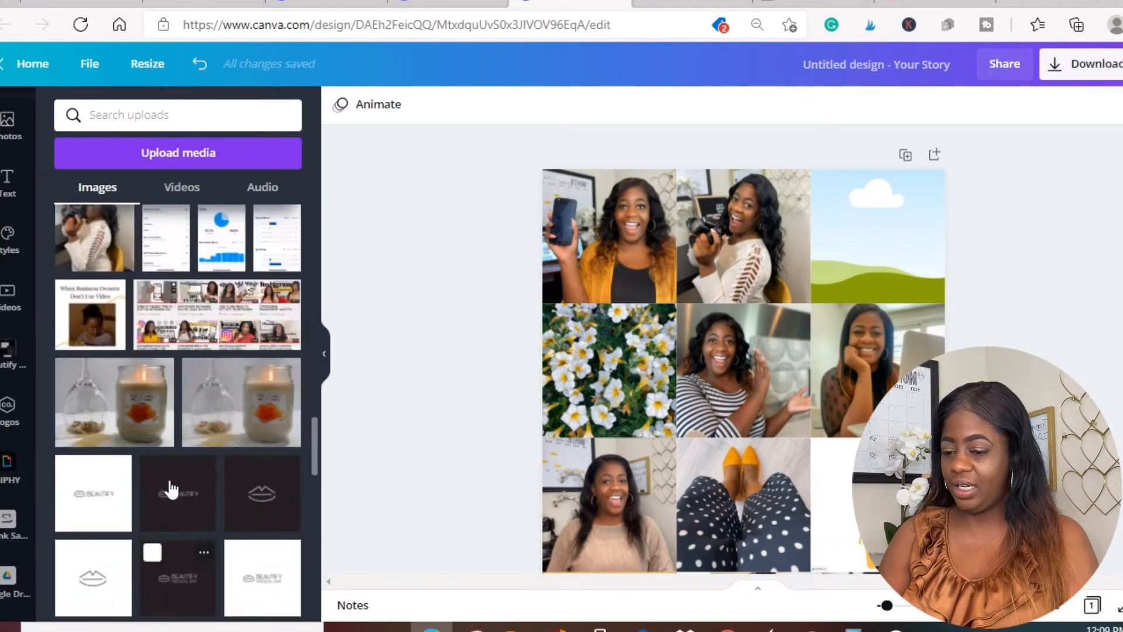
click(103, 342)
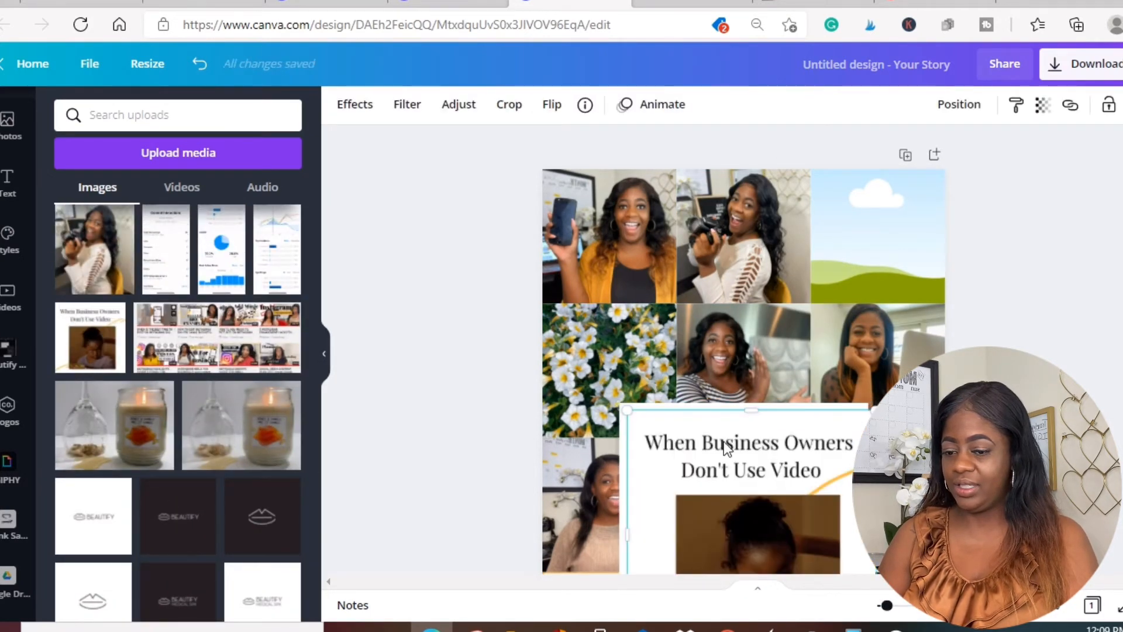
drag(724, 442, 880, 193)
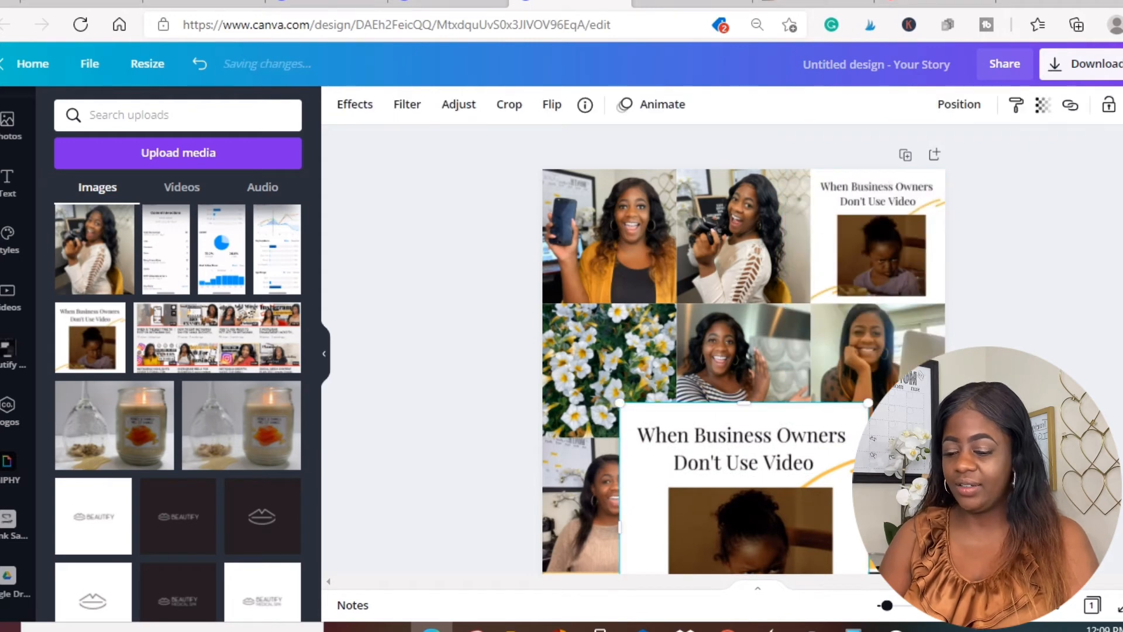
key(Delete)
- Ungroup the full grid of photo frames and deselect it
scroll(760, 395, down, 3)
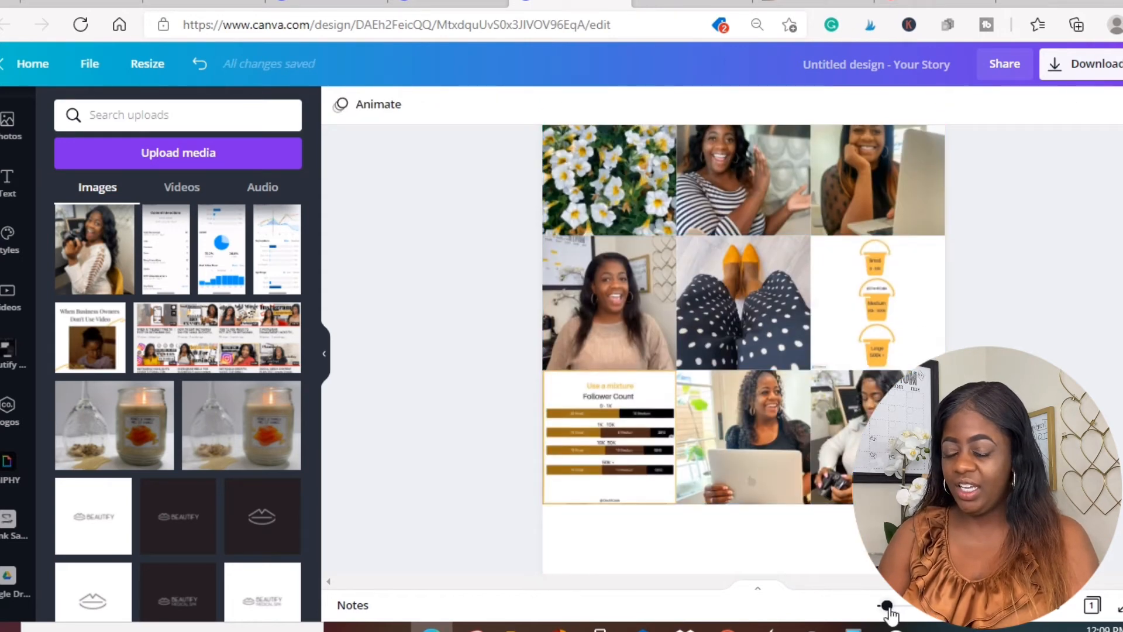
drag(887, 606, 884, 606)
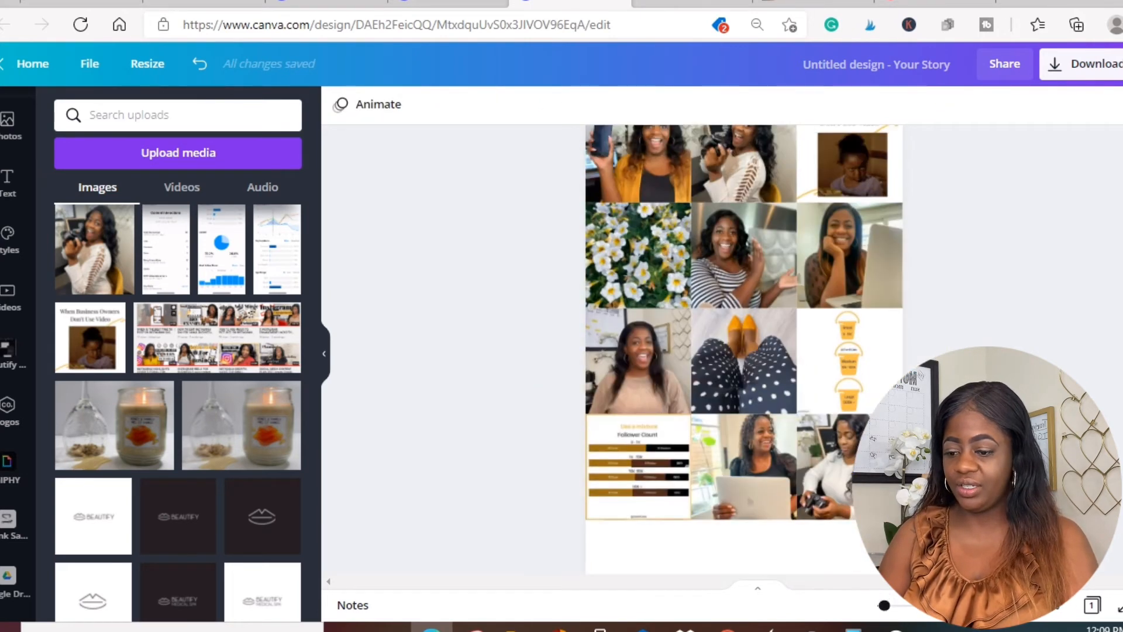
scroll(744, 351, up, 2)
key(ctrl+z)
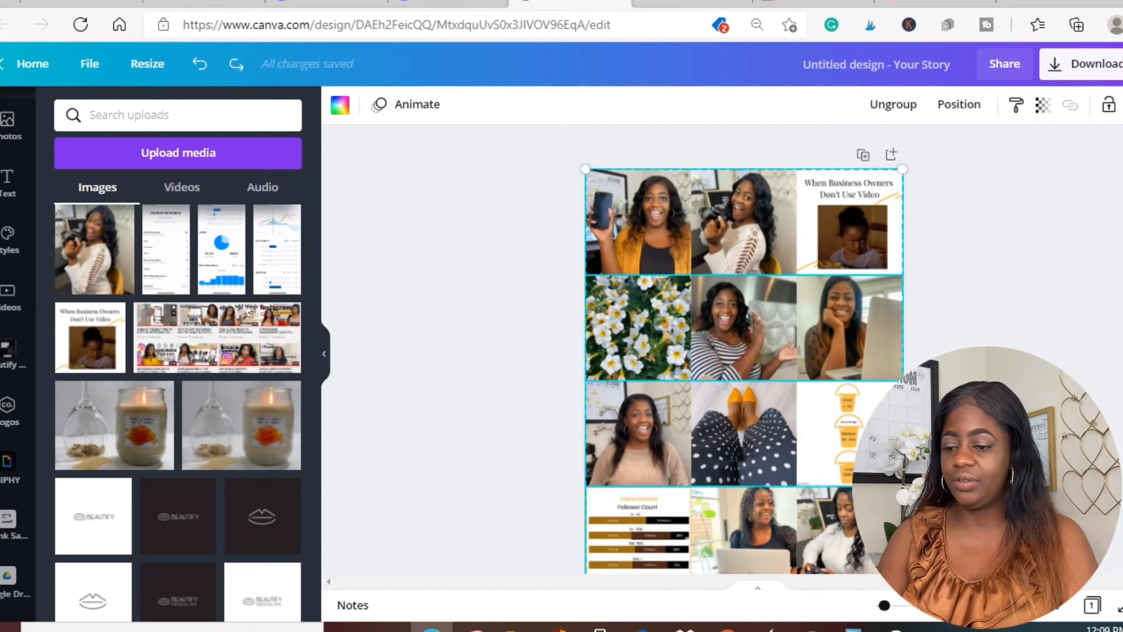
click(893, 104)
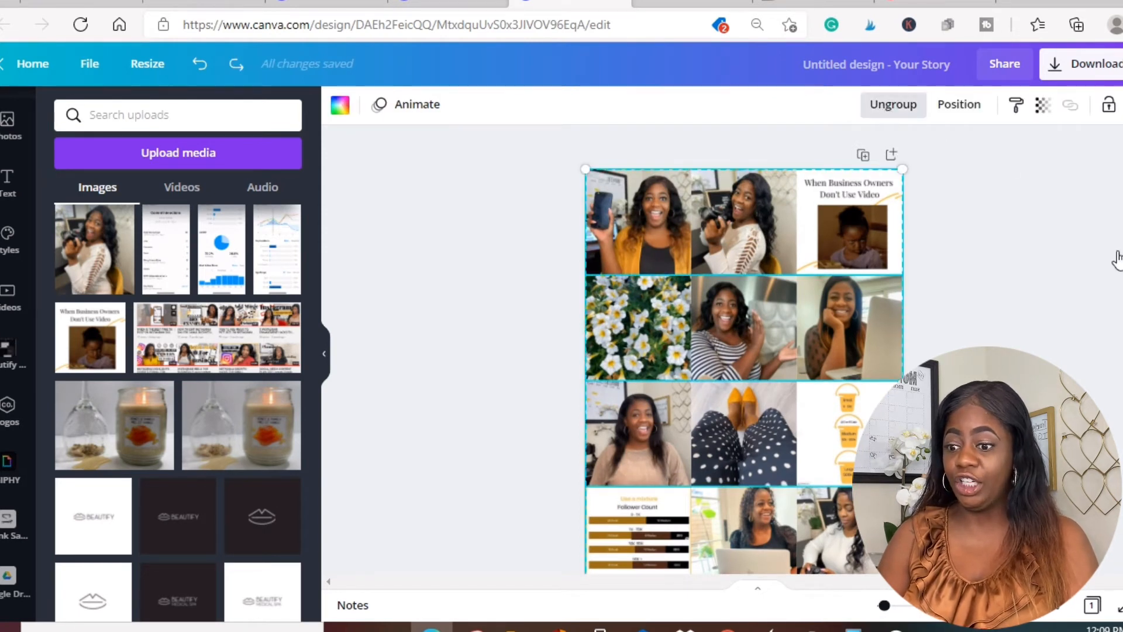
key(Escape)
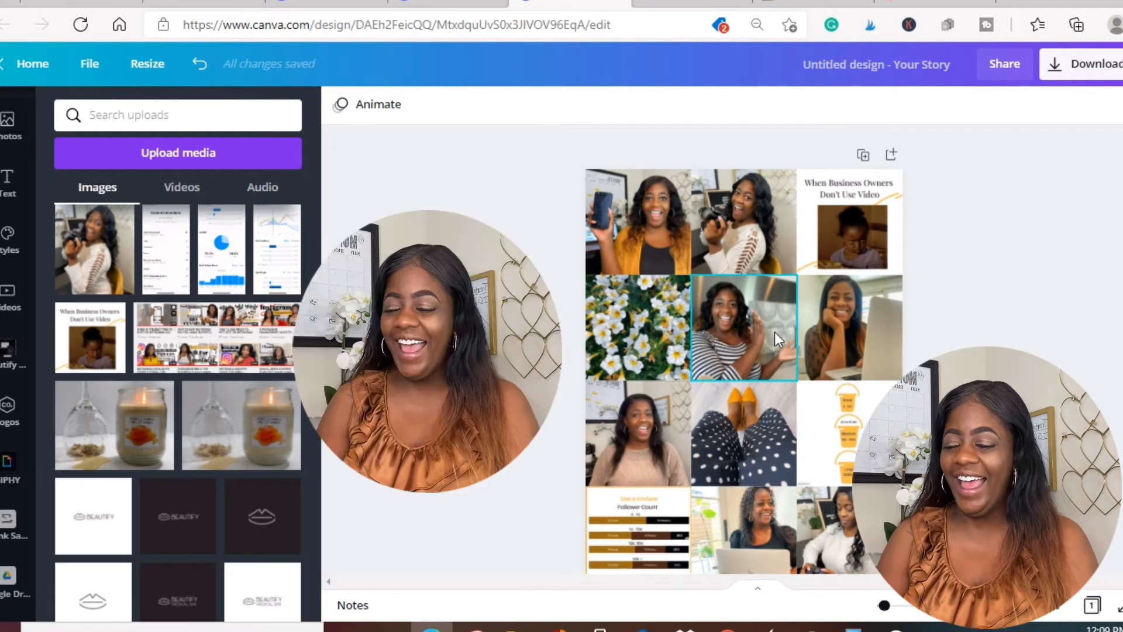
- Swap the second row's middle photo of the woman in the striped top with the third row's orange cups graphic
drag(749, 316, 874, 496)
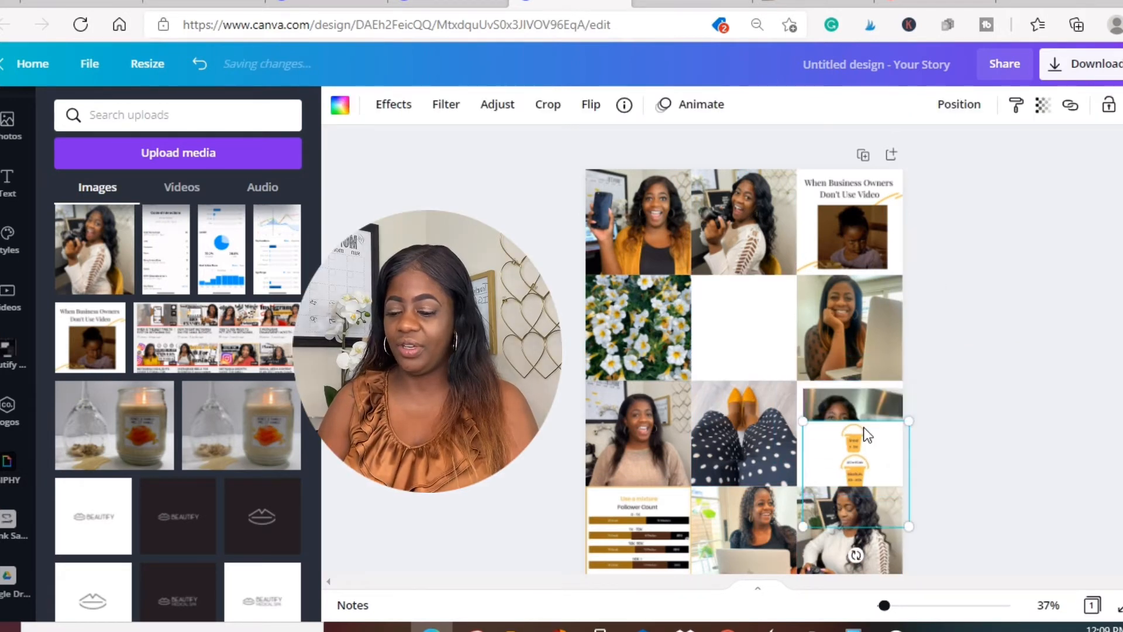
drag(859, 402, 807, 361)
drag(852, 444, 843, 437)
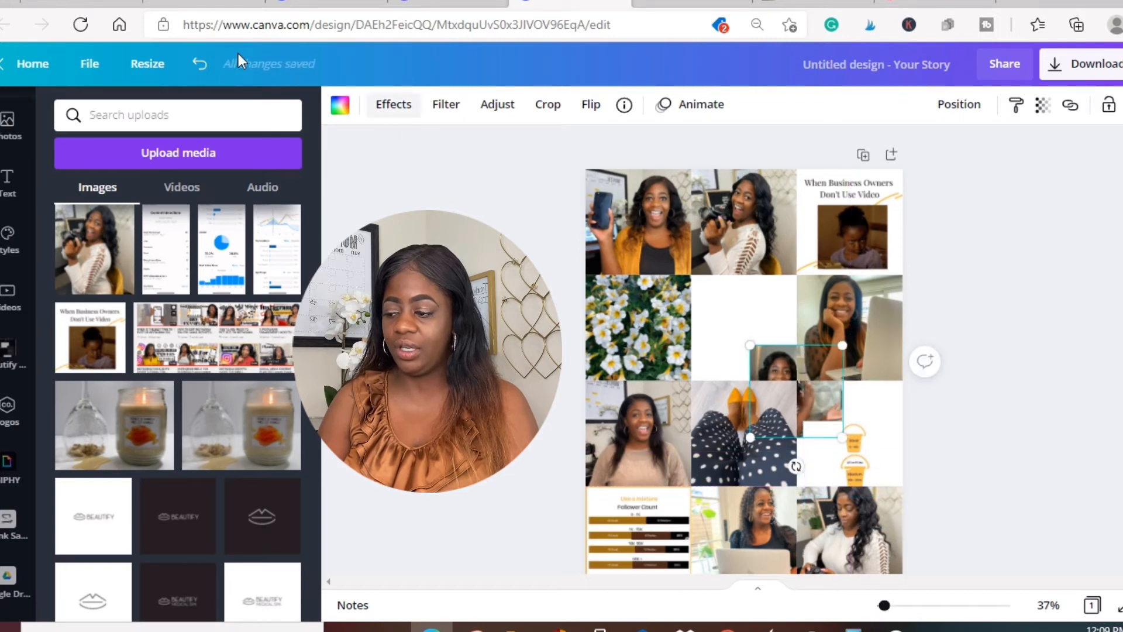
click(198, 64)
drag(899, 462, 783, 312)
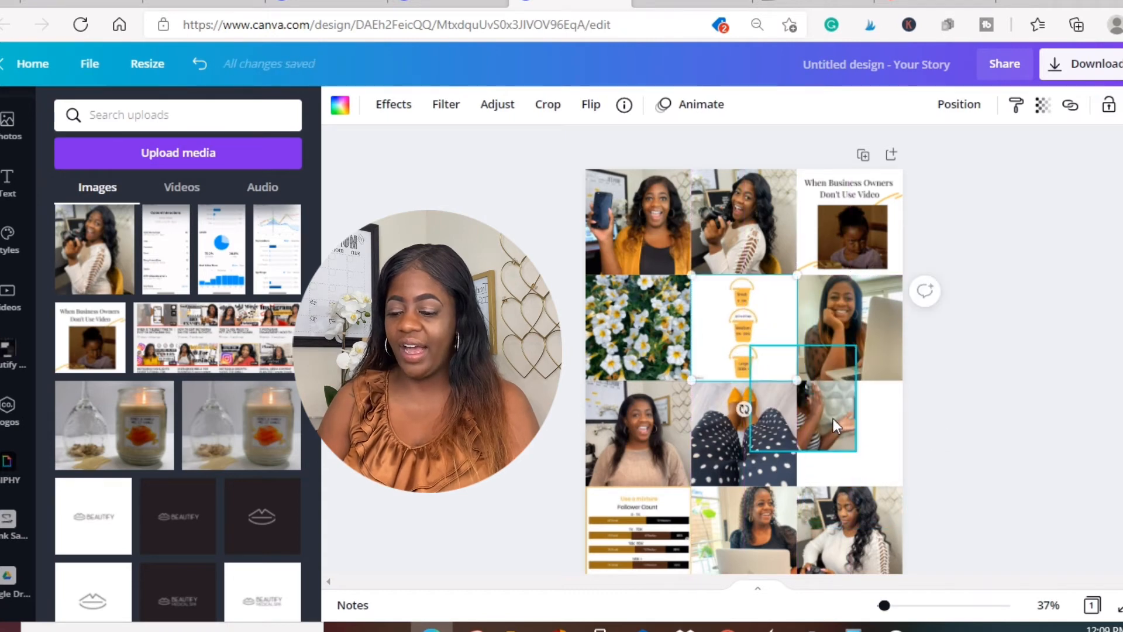
mouse_move(877, 431)
mouse_down()
mouse_move(886, 452)
mouse_move(868, 449)
mouse_up()
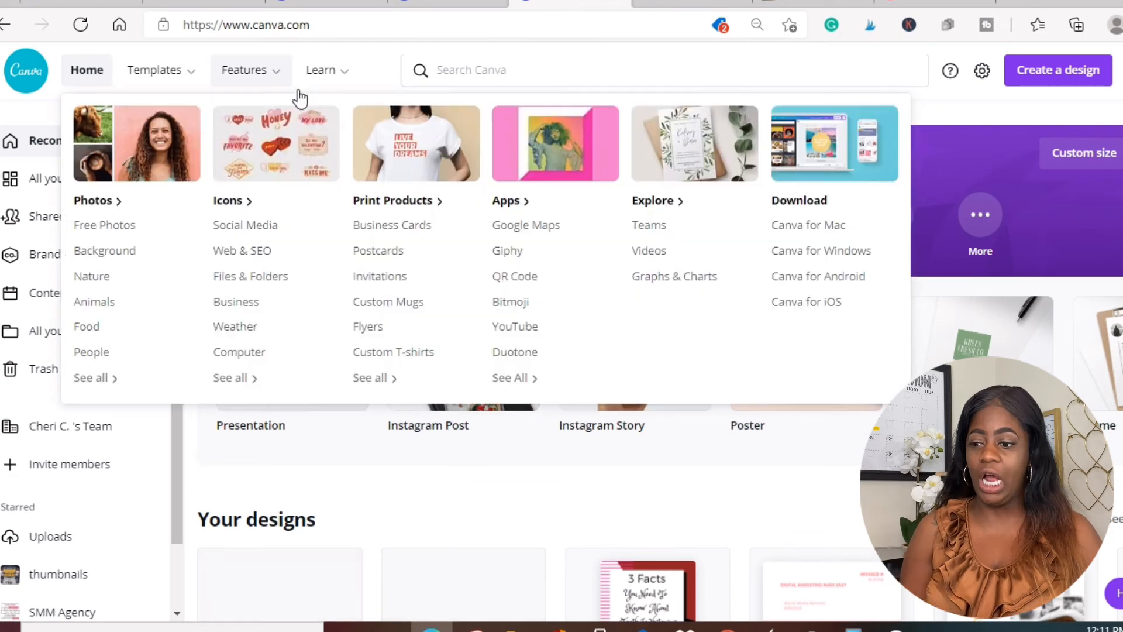
- Show the Learn section's tutorial topics on the Canva home page
mouse_move(322, 79)
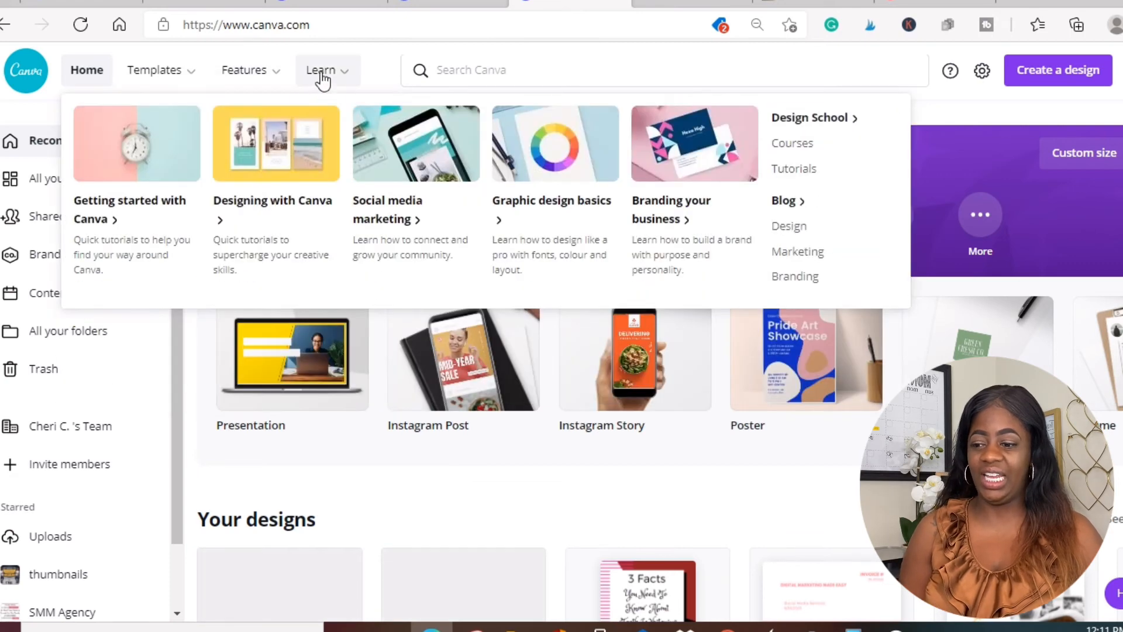